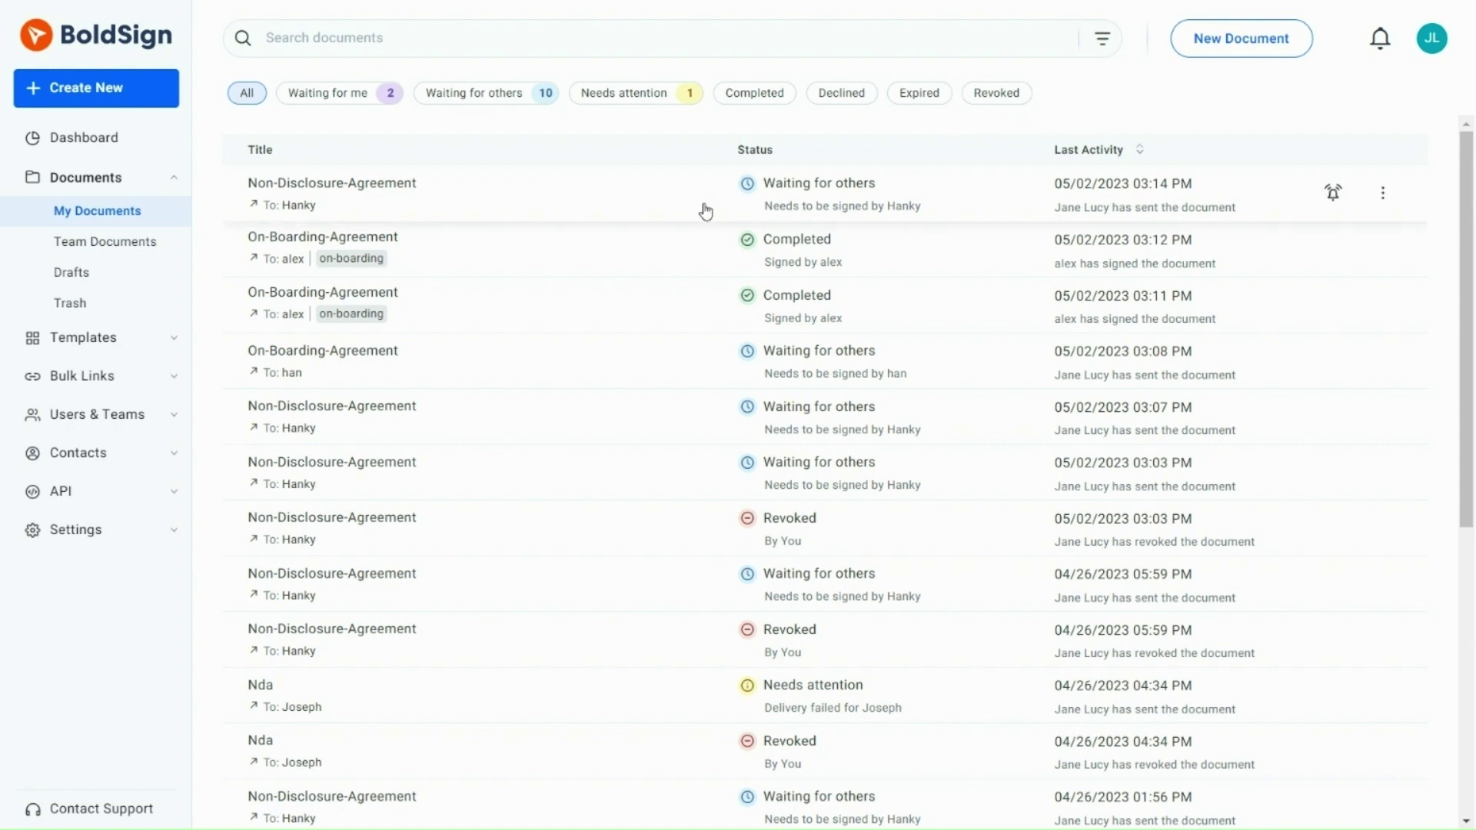
# - On the dashboard, view a Waiting for others document's details, then return to the dashboard
pyautogui.click(105, 149)
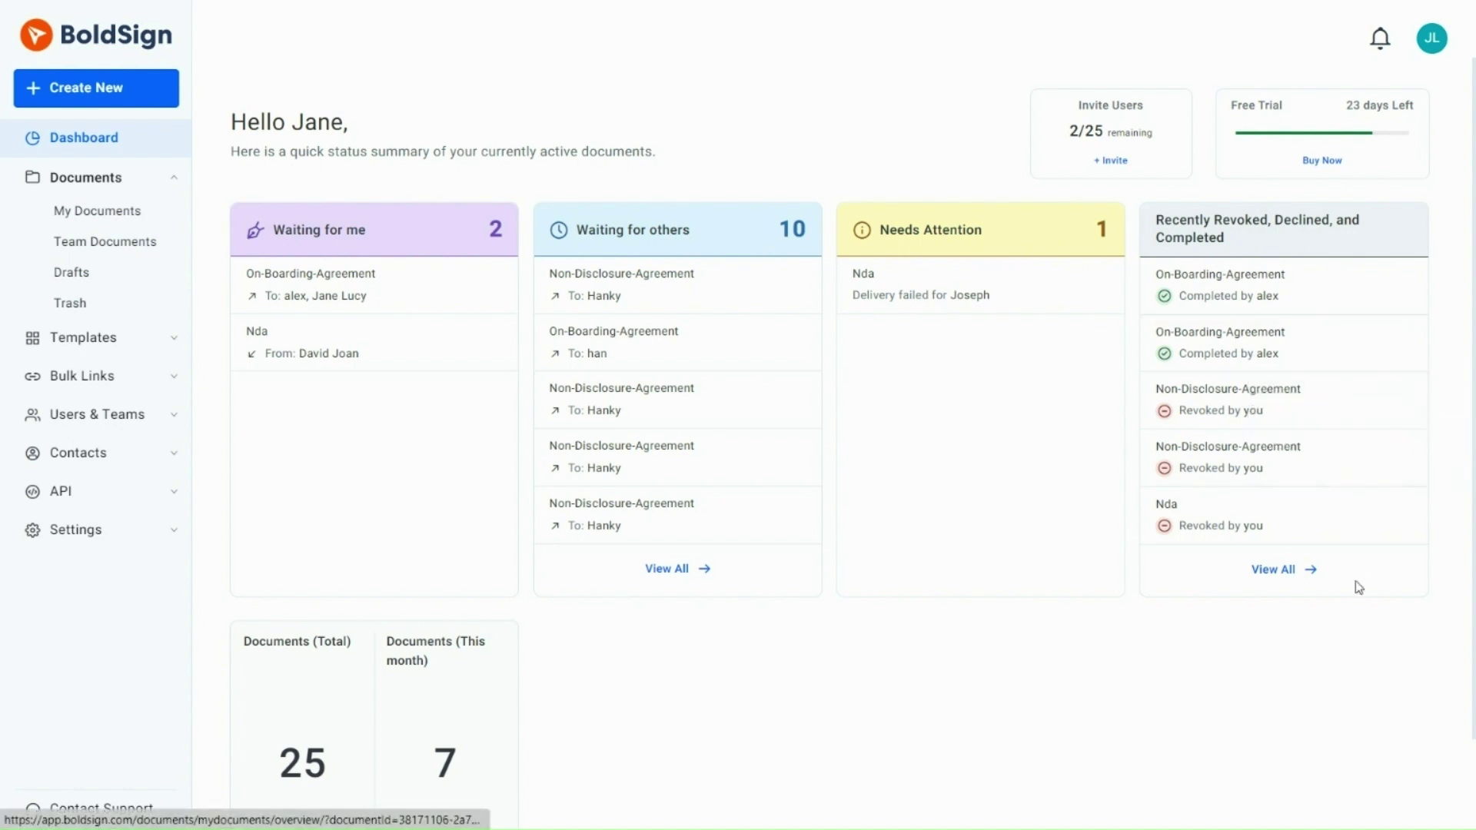
pyautogui.click(606, 471)
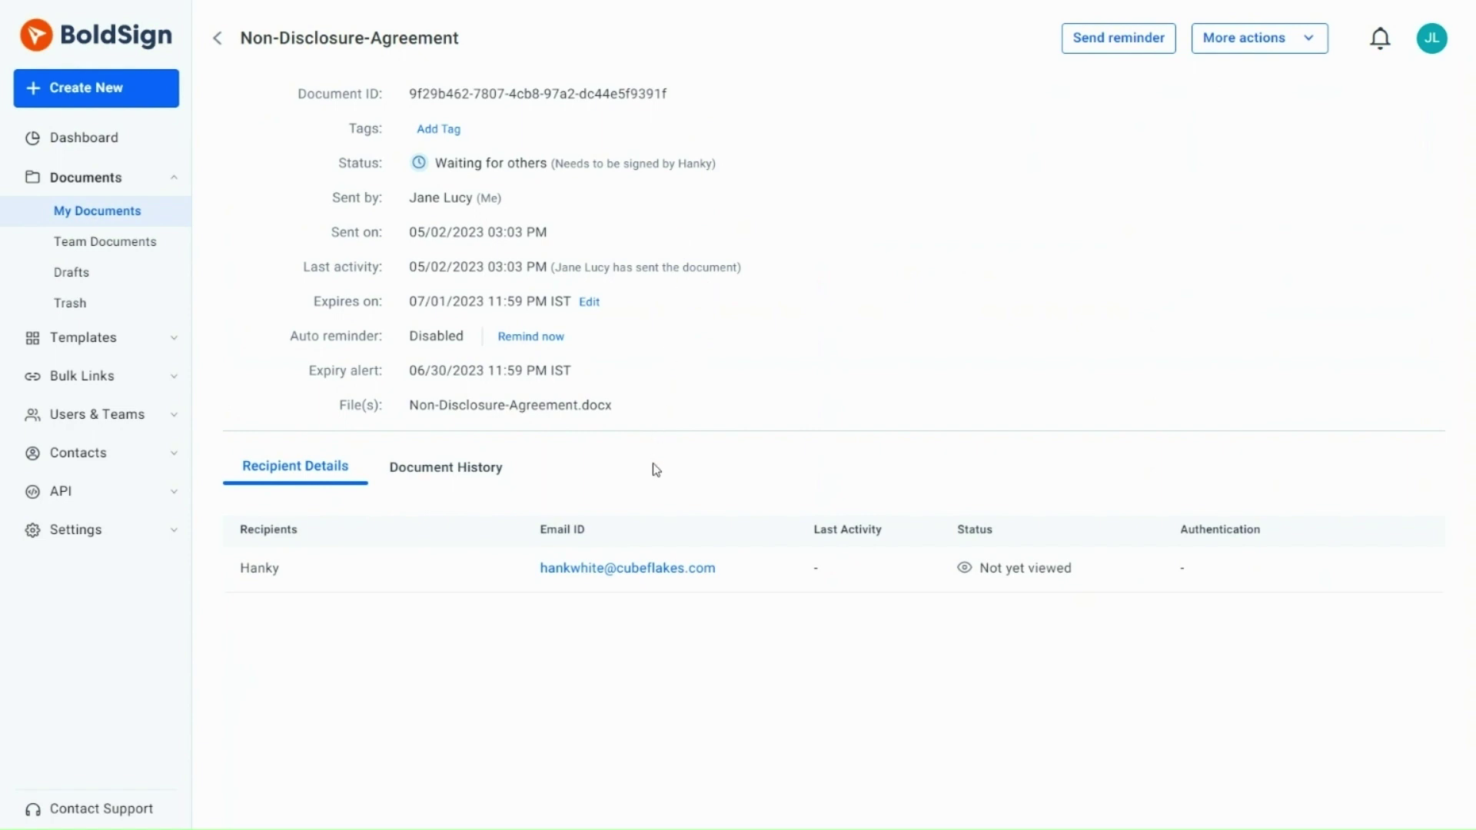
pyautogui.click(218, 39)
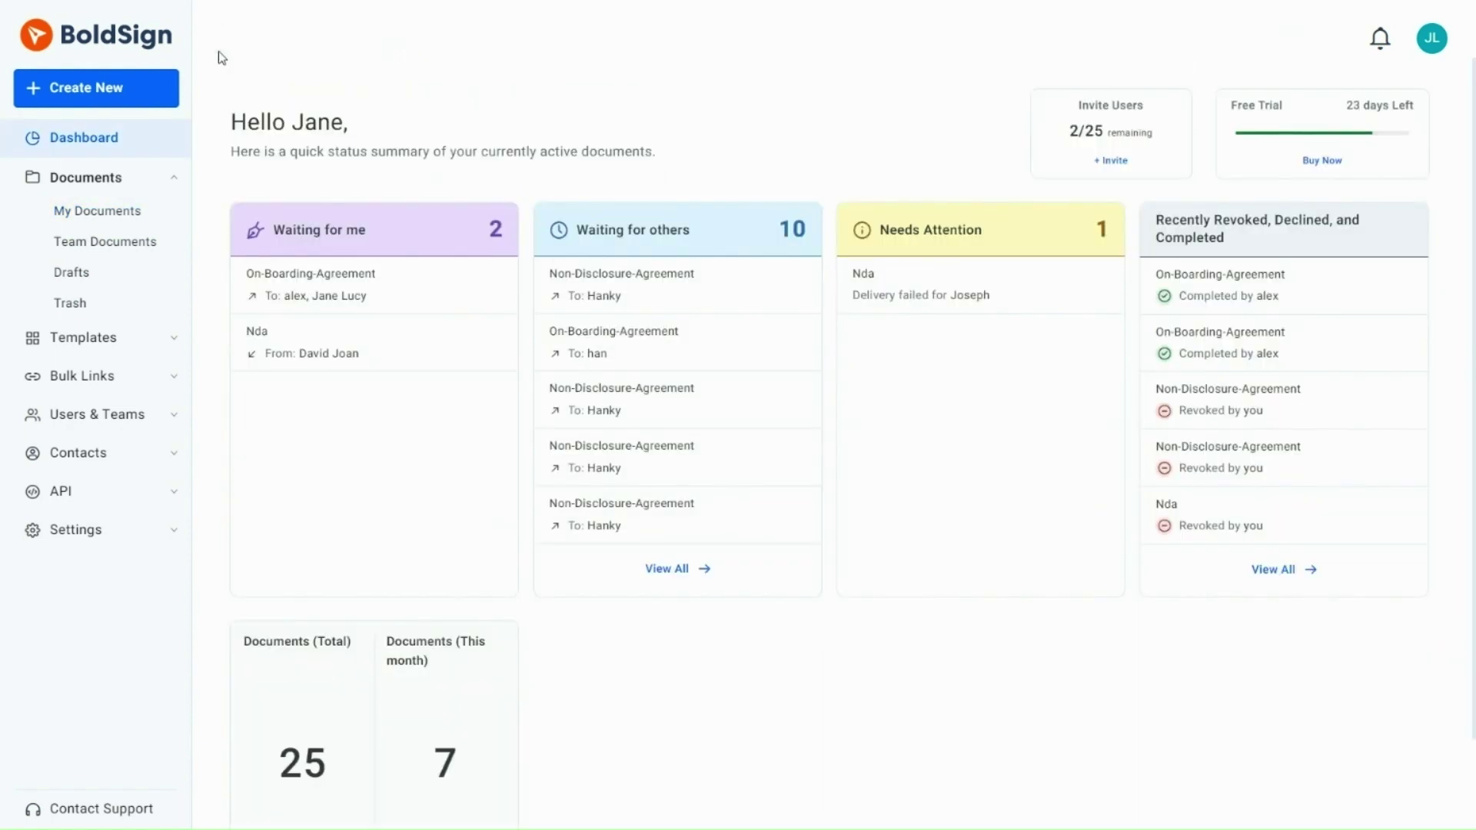
# - Switch to My Documents, view the first document's details, and go back to the list
pyautogui.click(117, 218)
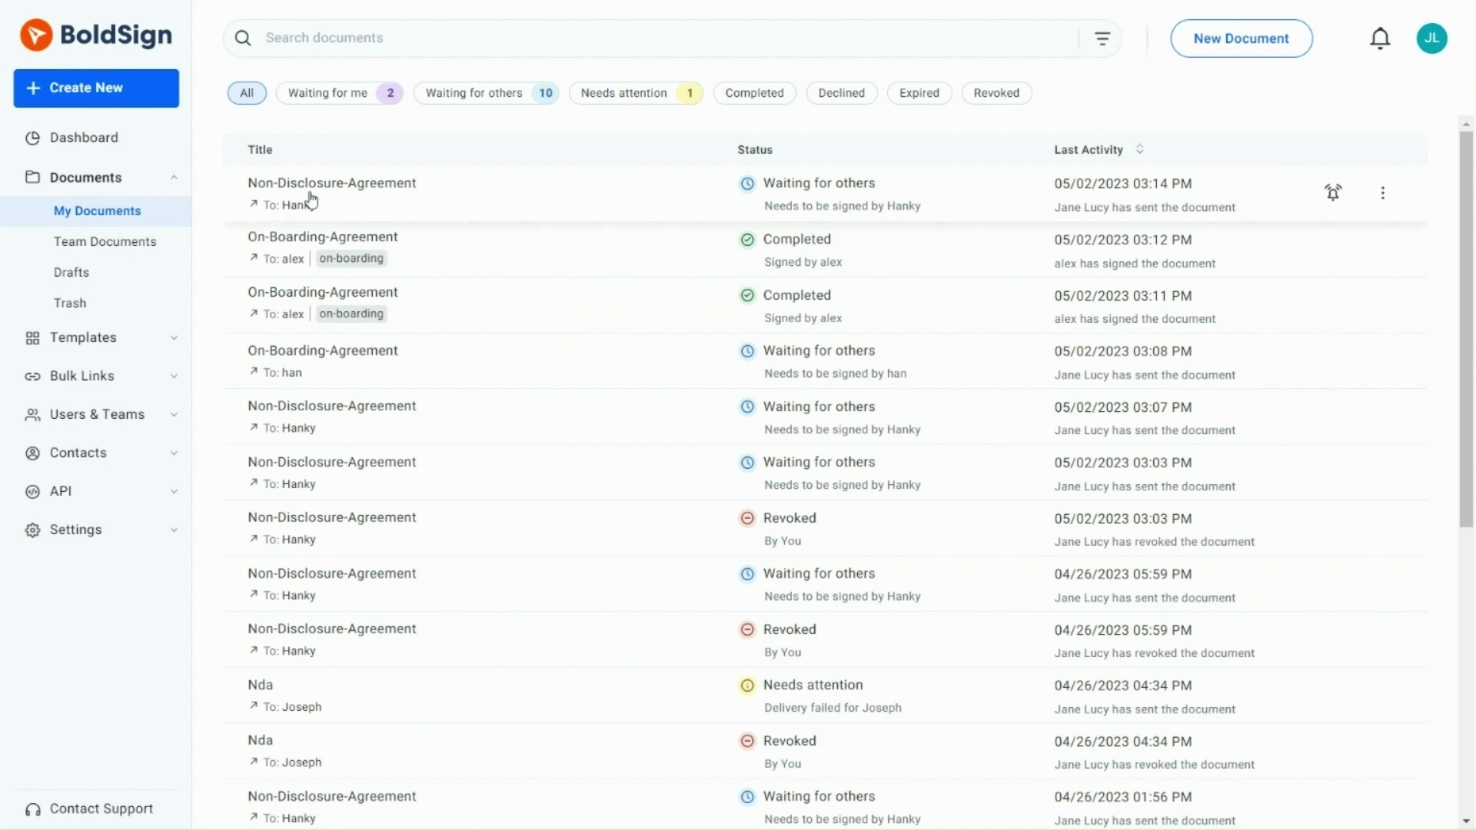
pyautogui.moveTo(783, 193)
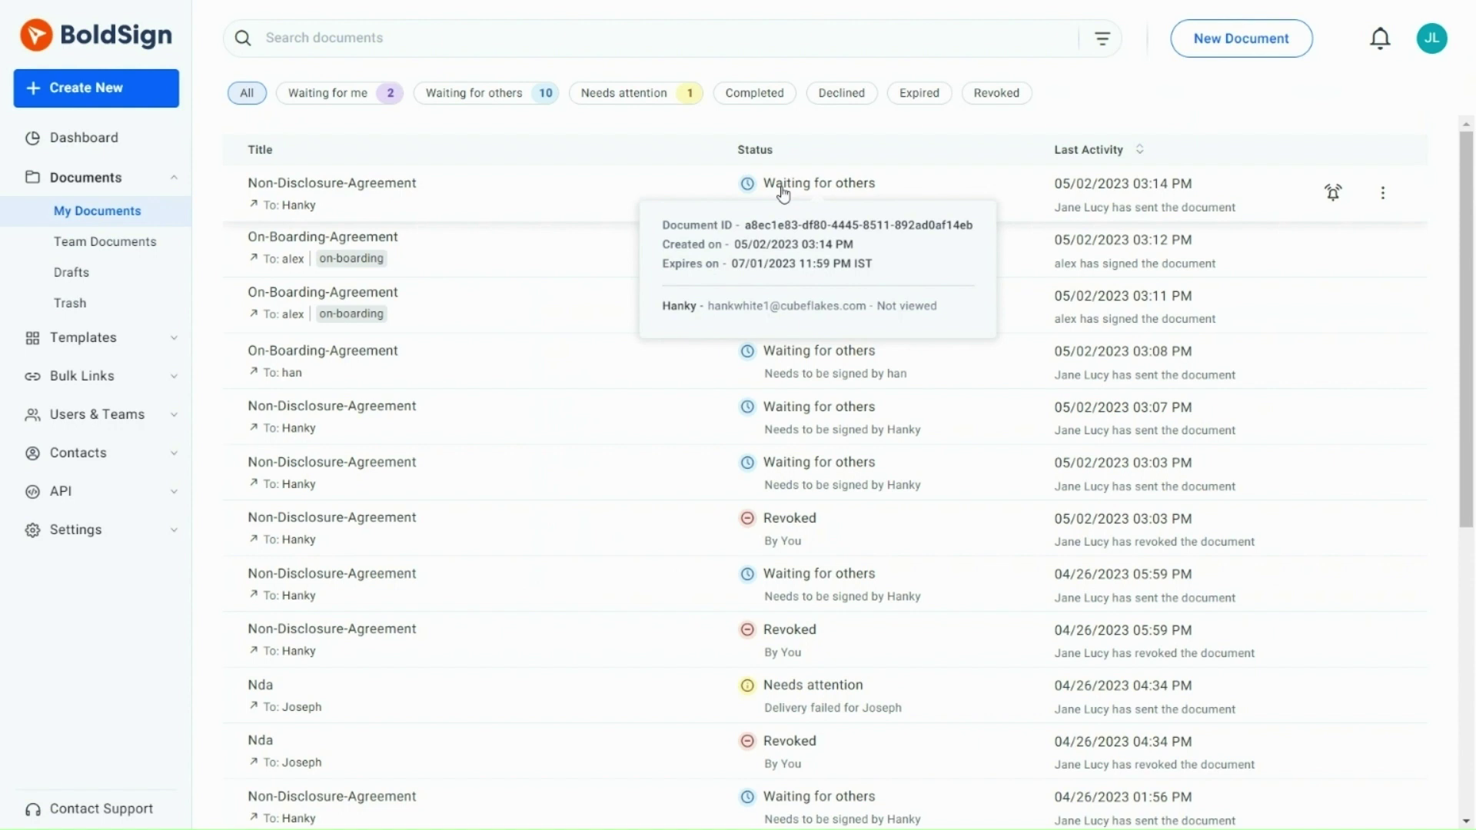
pyautogui.click(783, 193)
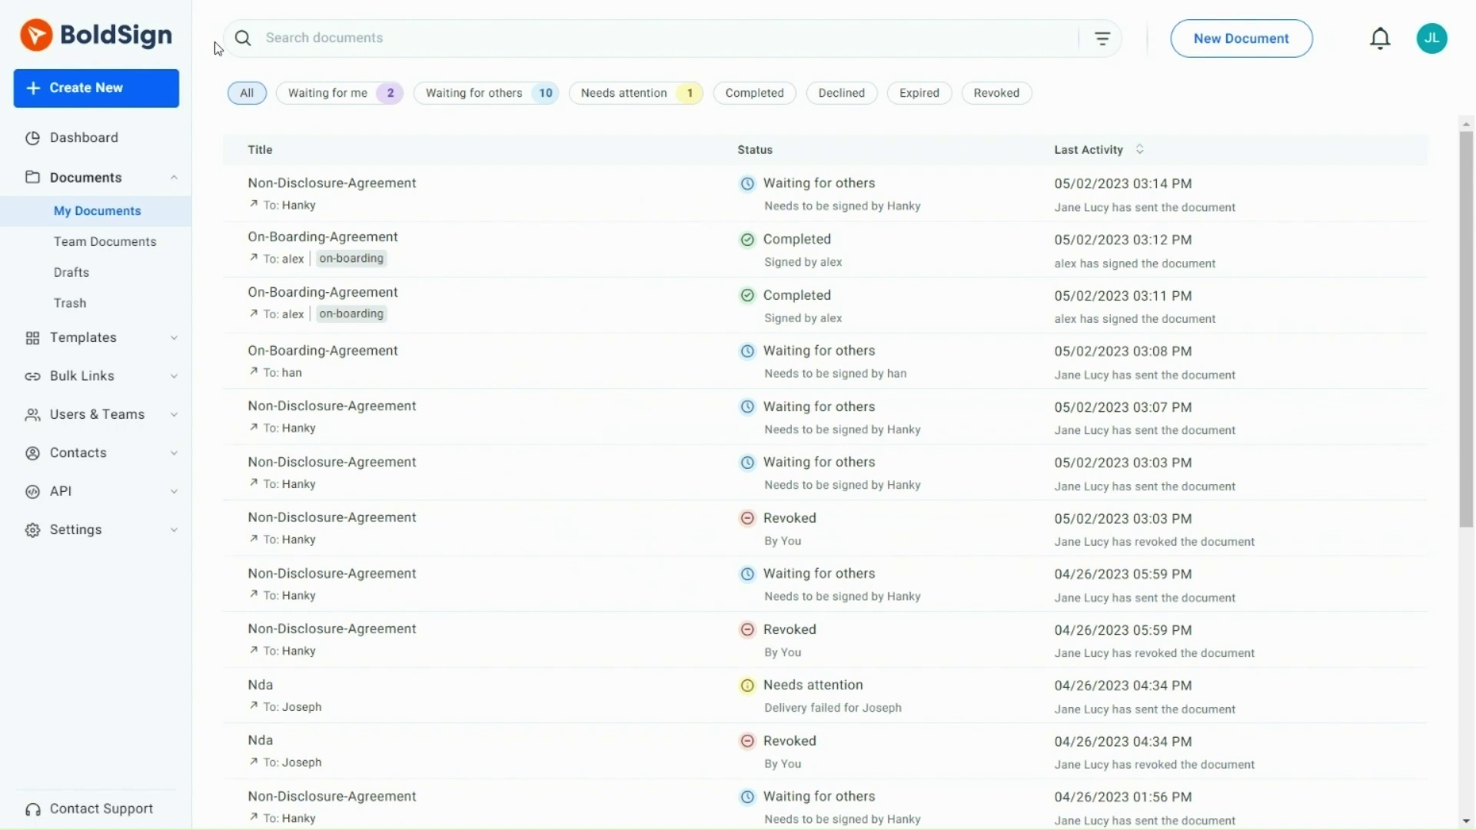
pyautogui.moveTo(471, 201)
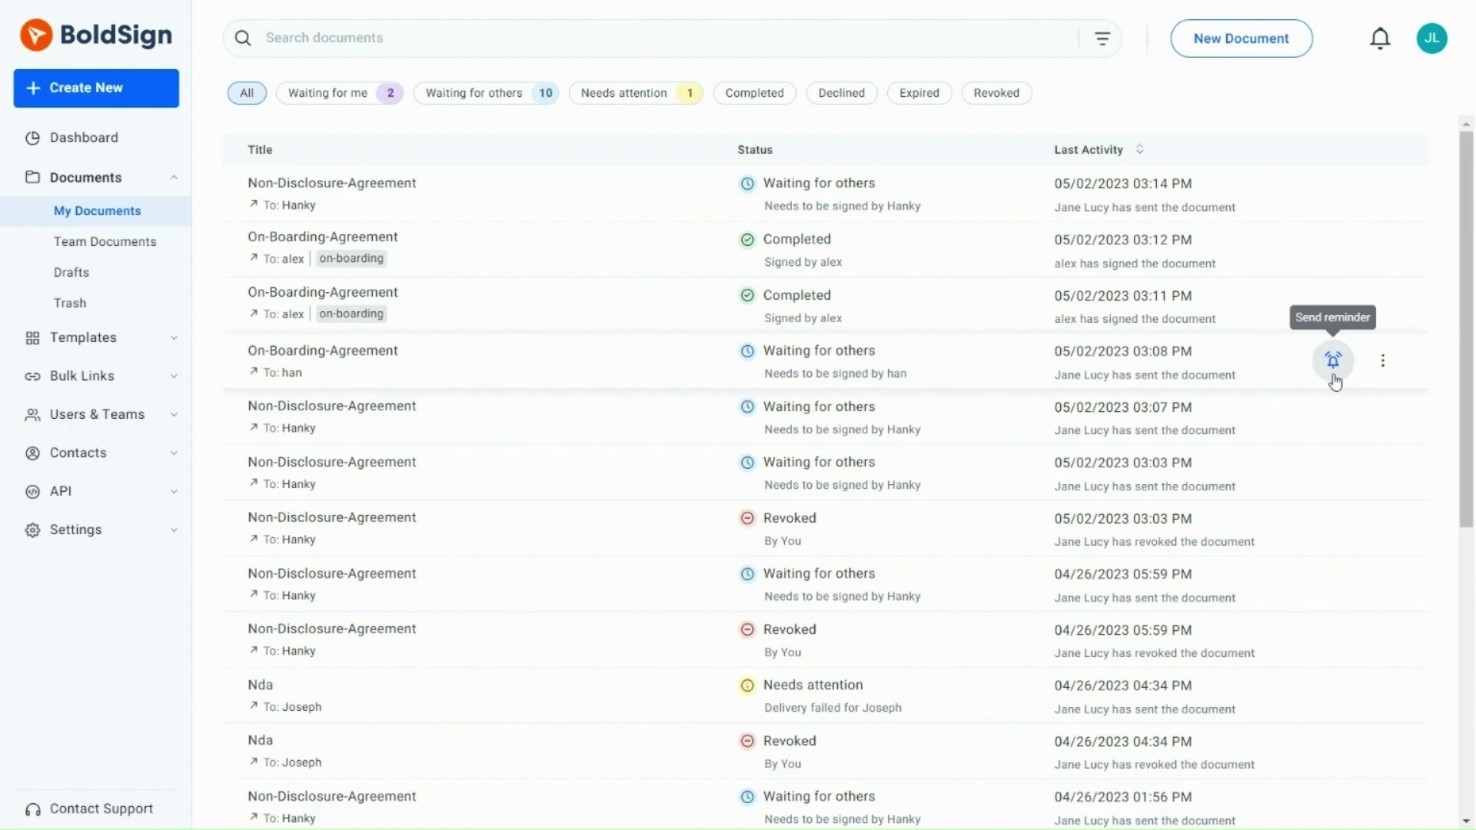
# - Send the waiting On-Boarding-Agreement a reminder reading 'Please sign the document.'
pyautogui.click(1334, 381)
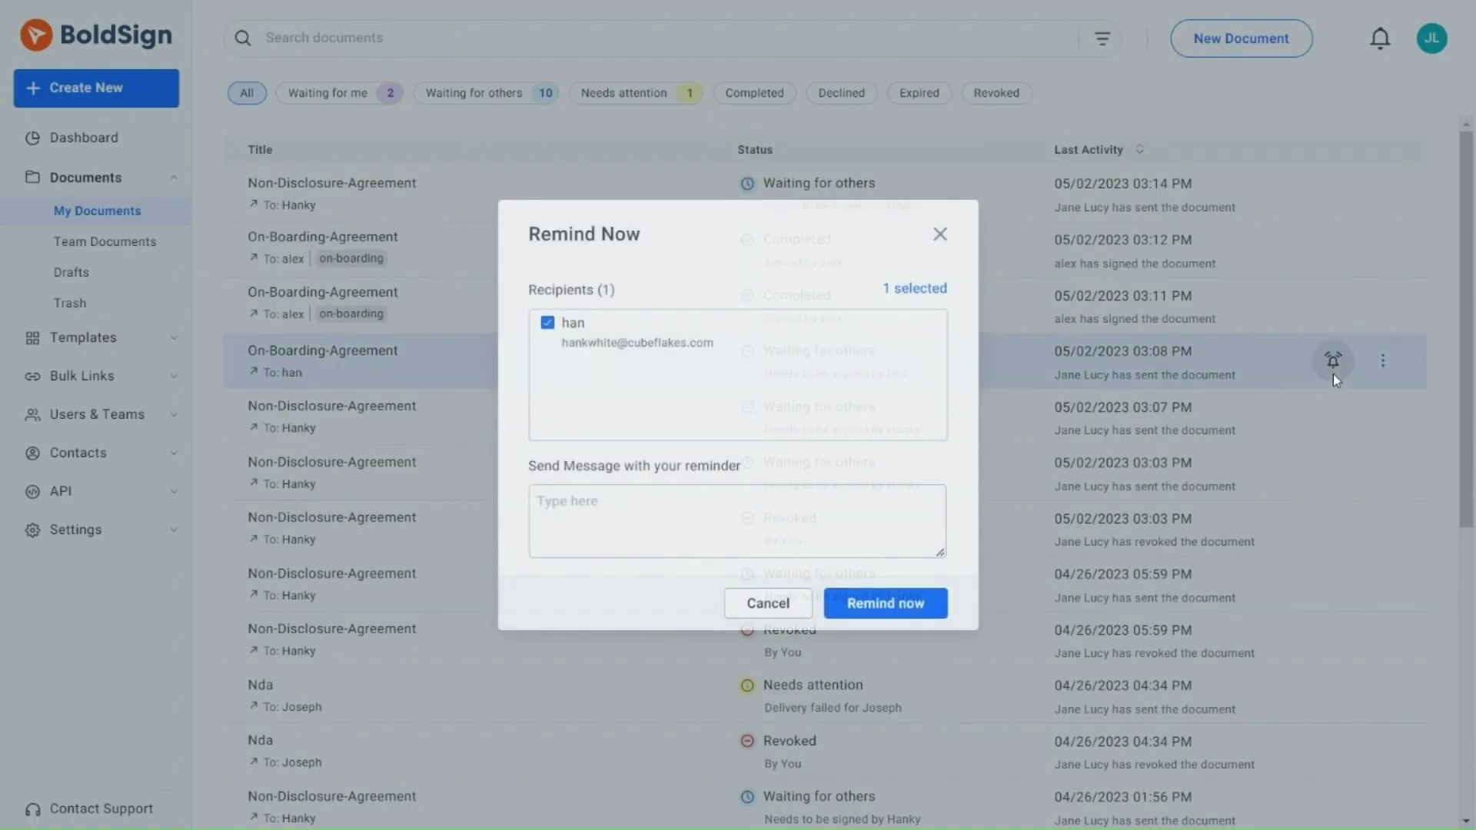
pyautogui.click(757, 503)
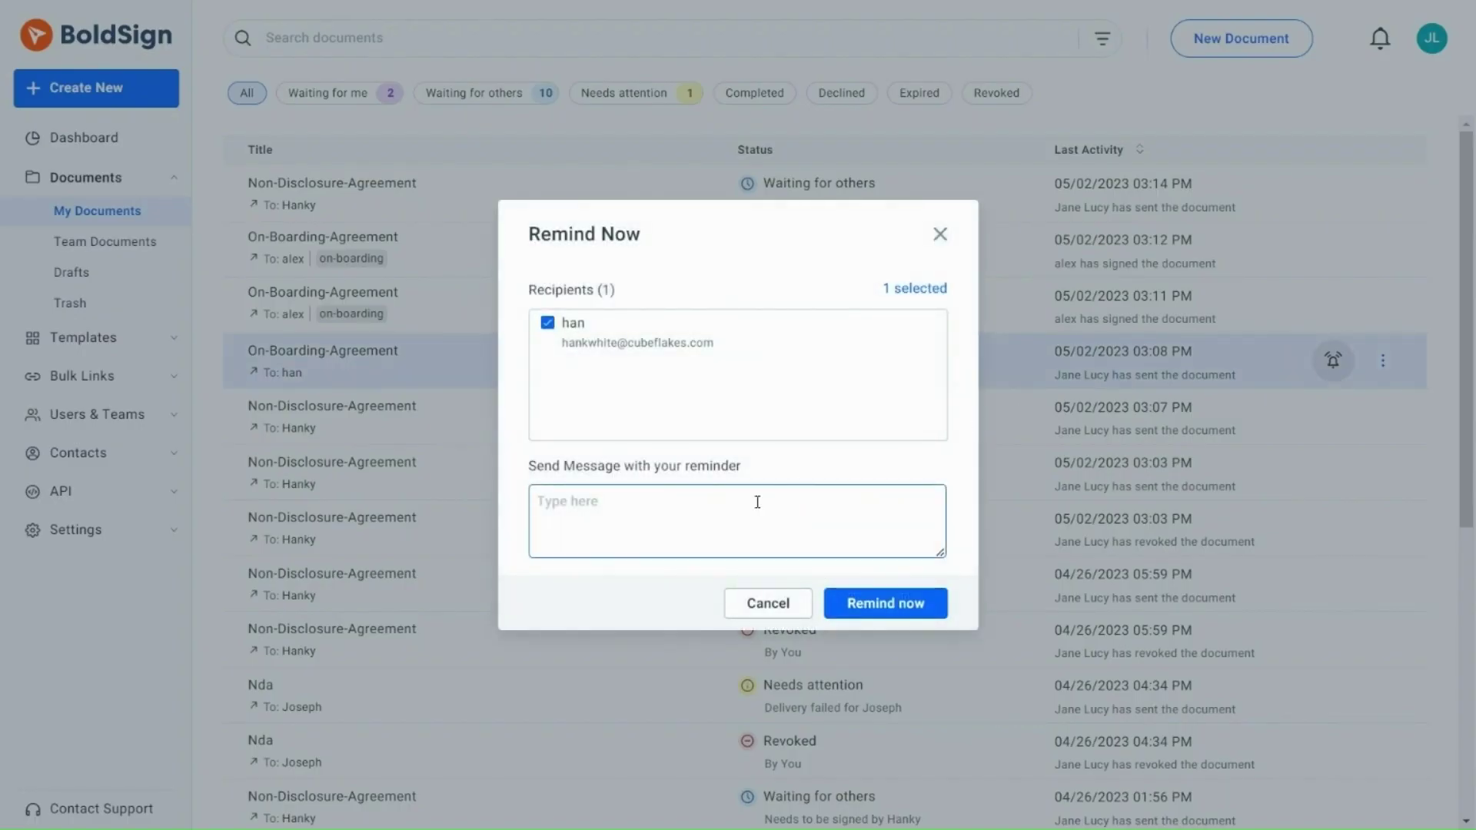
pyautogui.write('Please sign the document.')
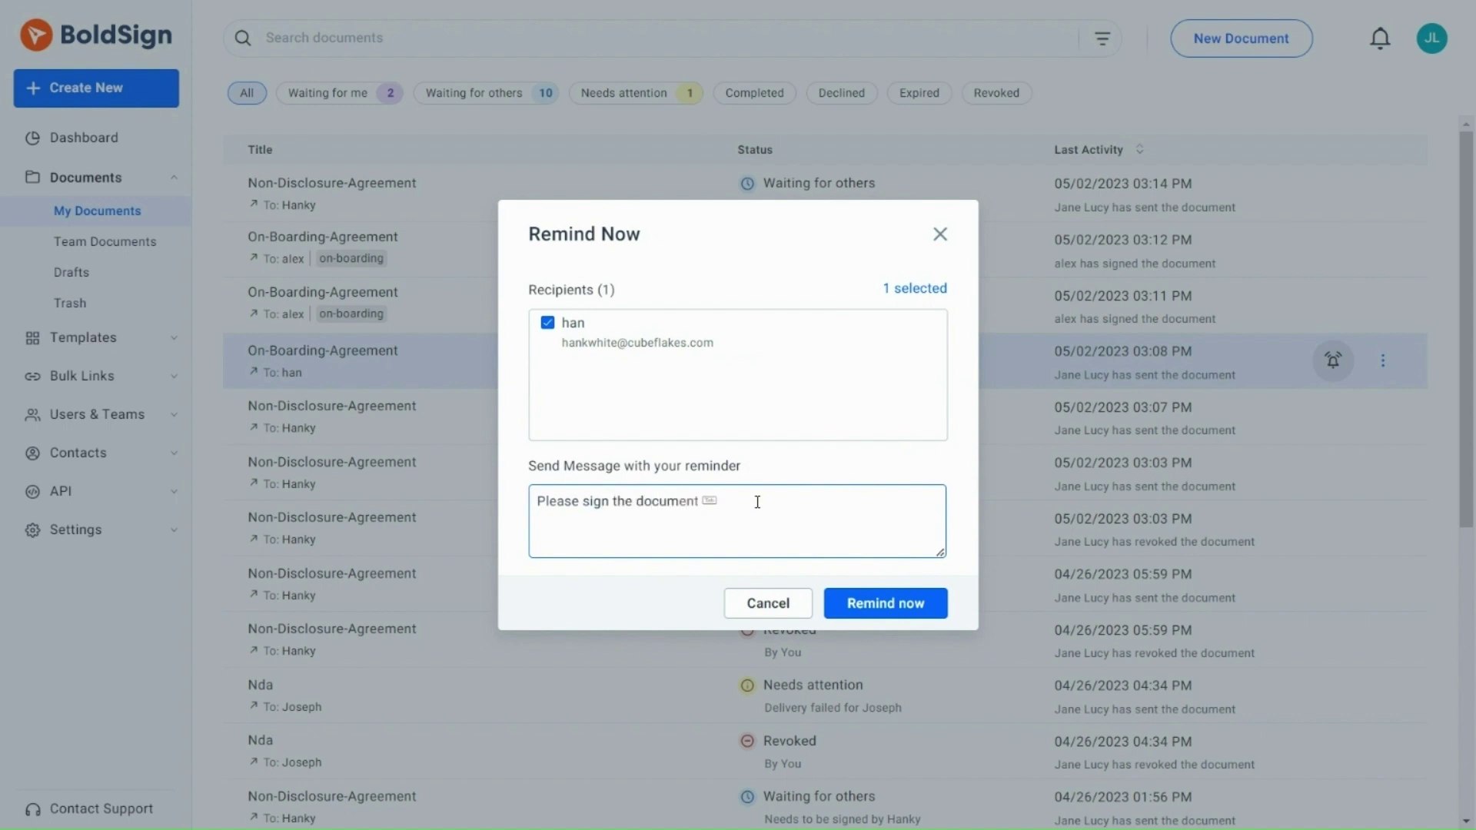
pyautogui.click(858, 606)
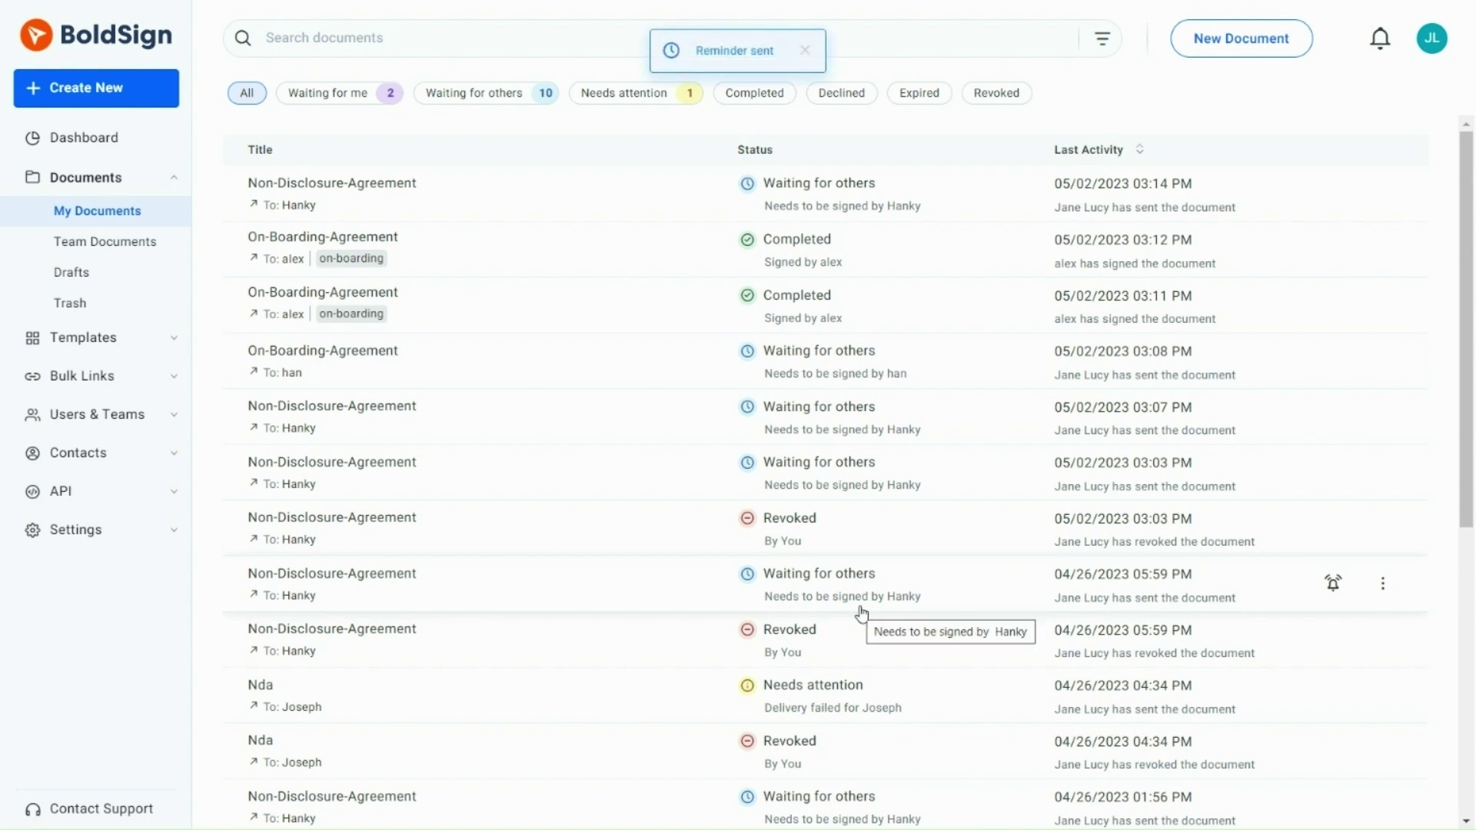
pyautogui.moveTo(1467, 507); pyautogui.dragTo(1472, 792)
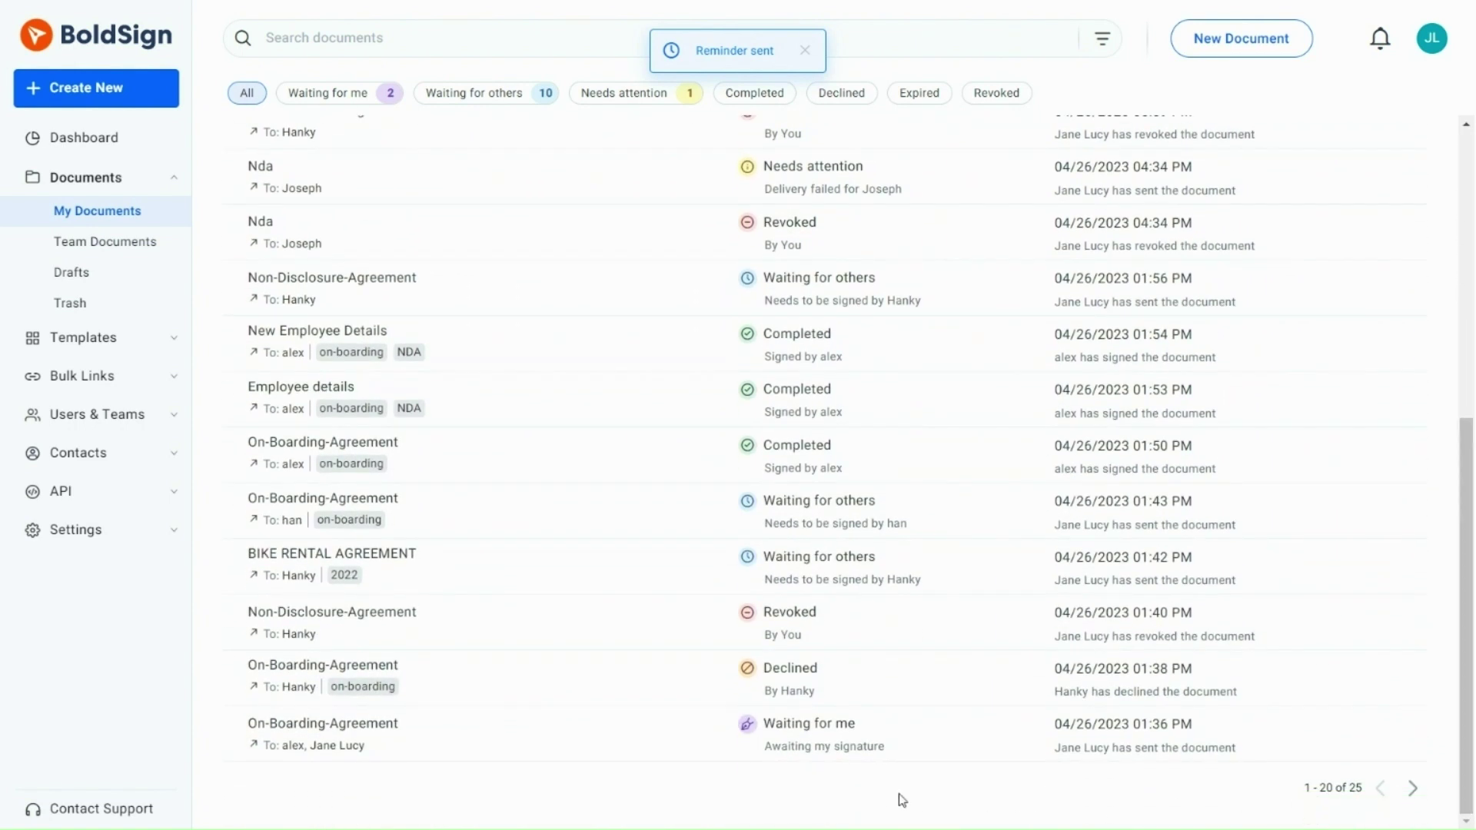
pyautogui.moveTo(1083, 761)
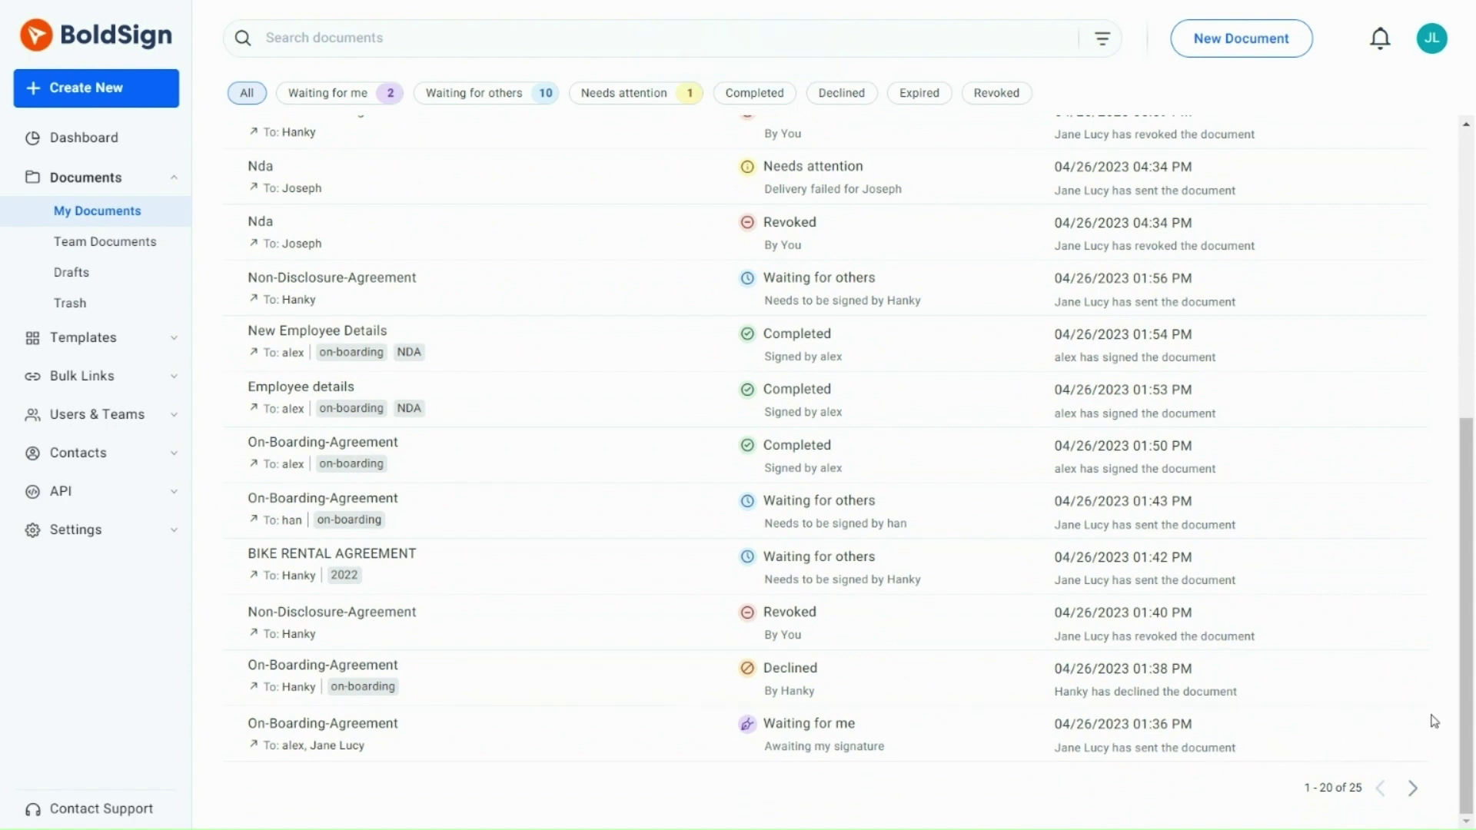
pyautogui.moveTo(1466, 700); pyautogui.dragTo(1465, 438)
pyautogui.scroll(1, 1435, 429)
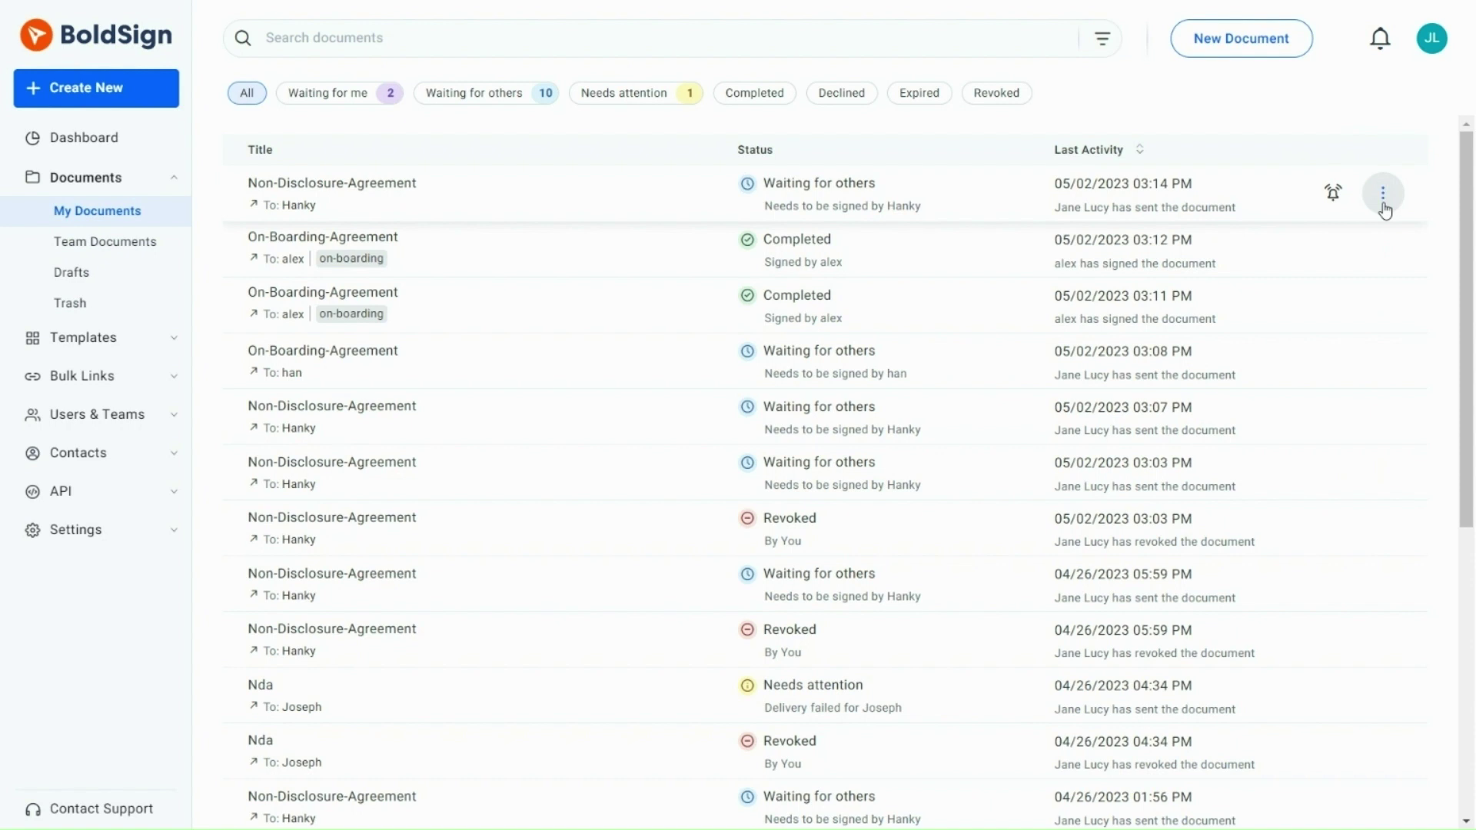
# - Revoke the top Non-Disclosure-Agreement with the reason 'Invalid Email ID'
pyautogui.click(1382, 194)
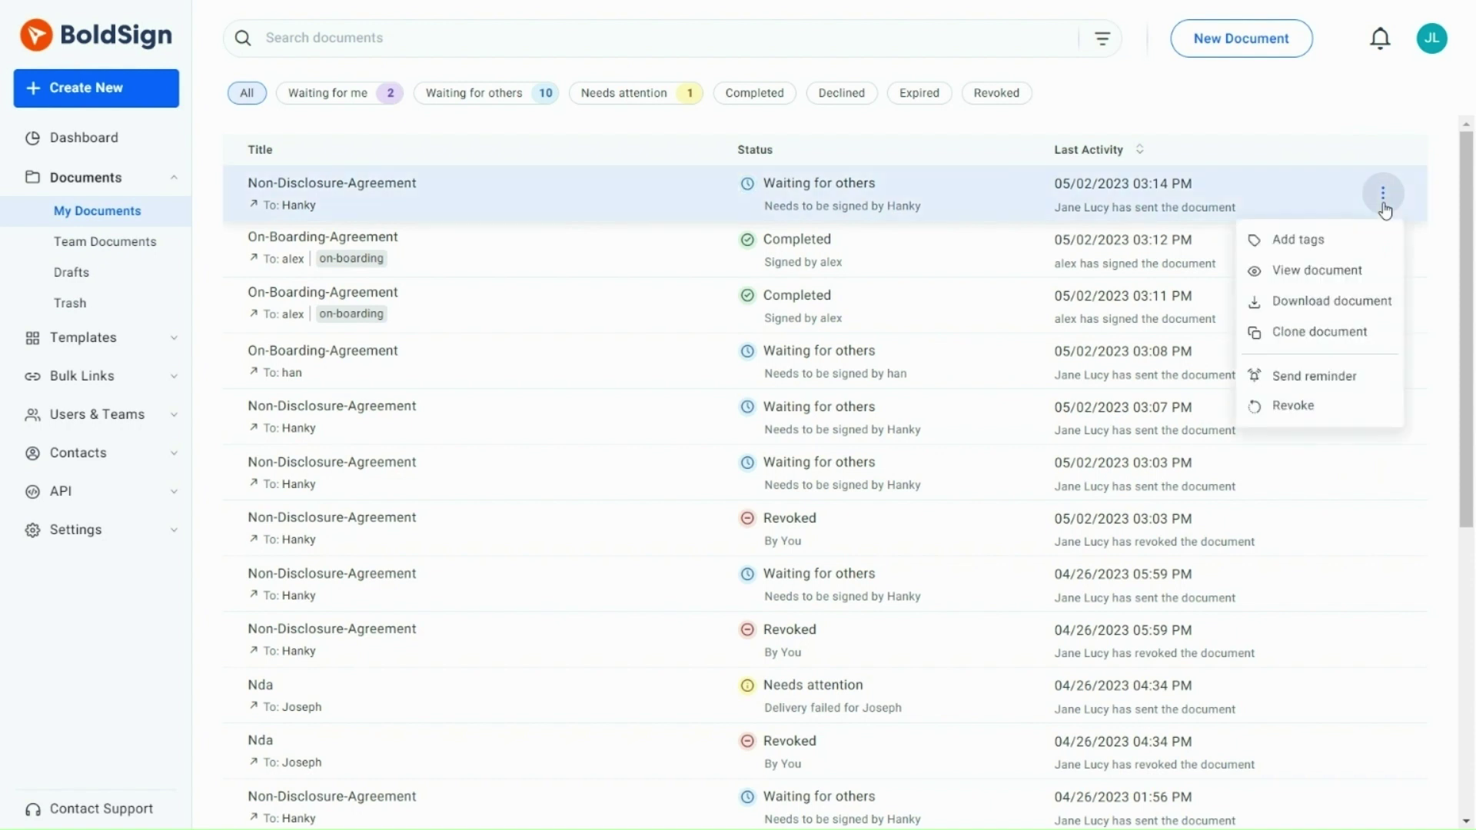
pyautogui.click(1284, 416)
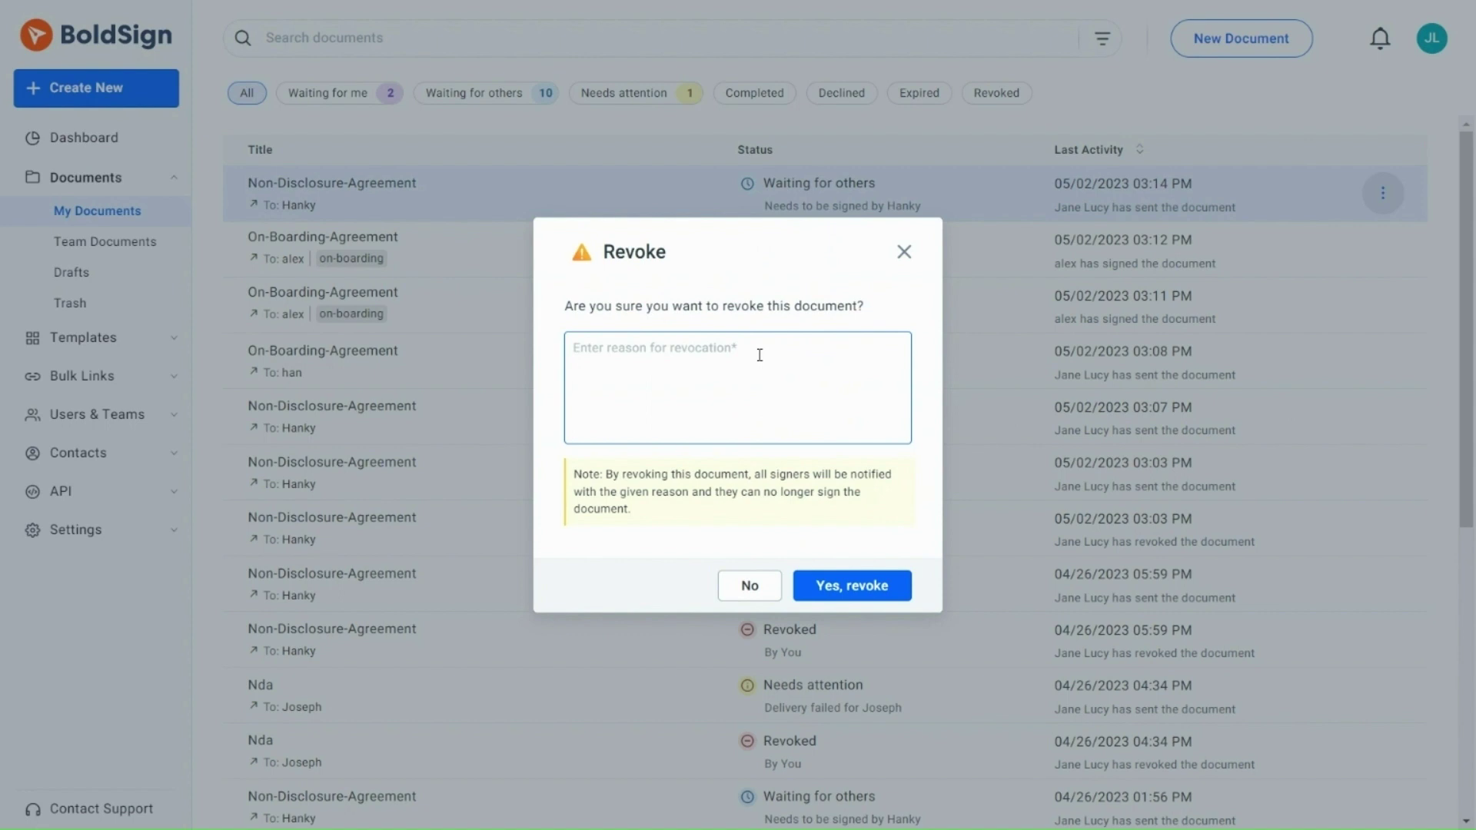
pyautogui.write('Invalid Emai')
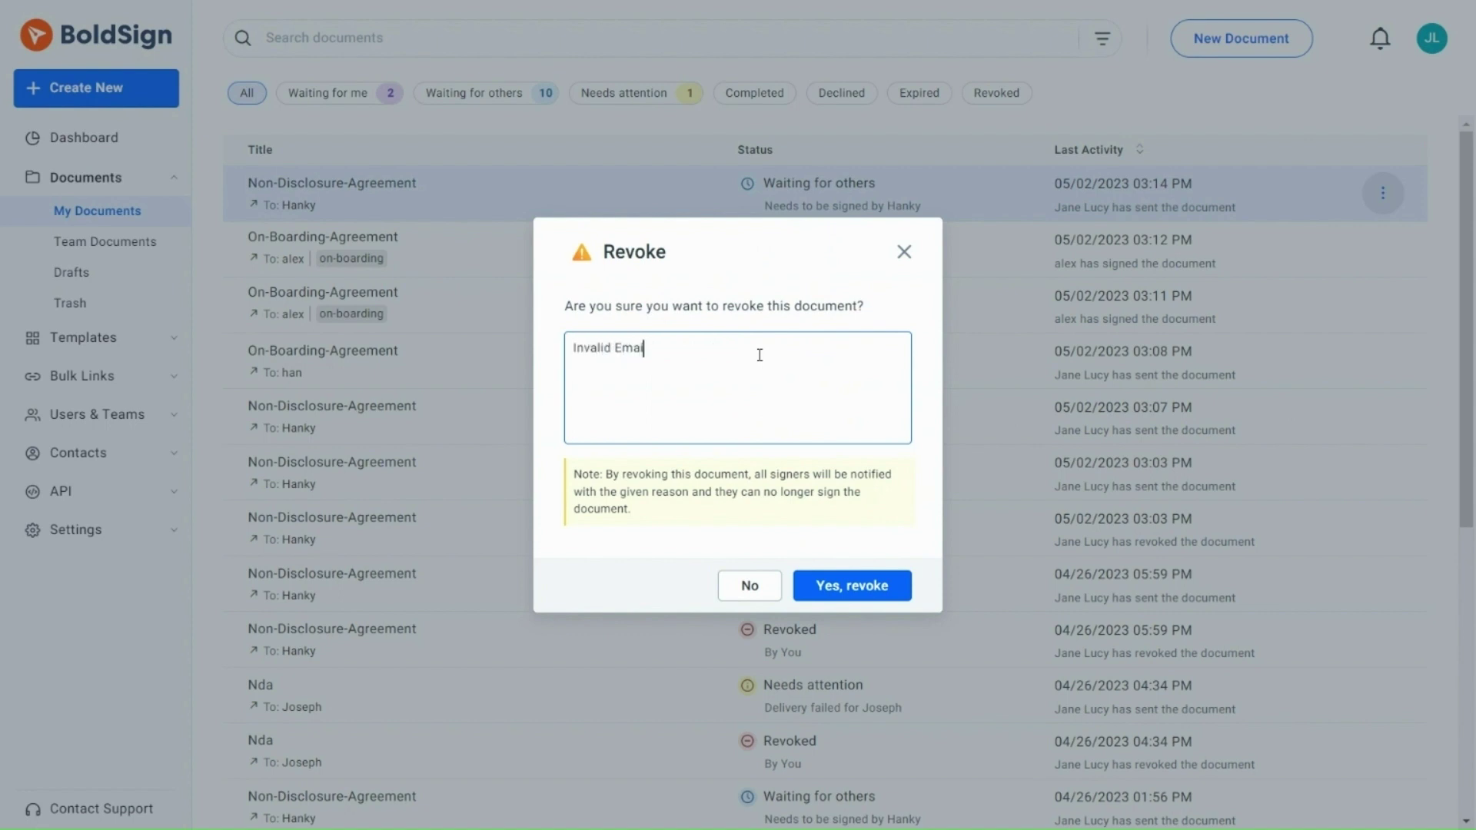
pyautogui.write('l ID')
pyautogui.click(844, 593)
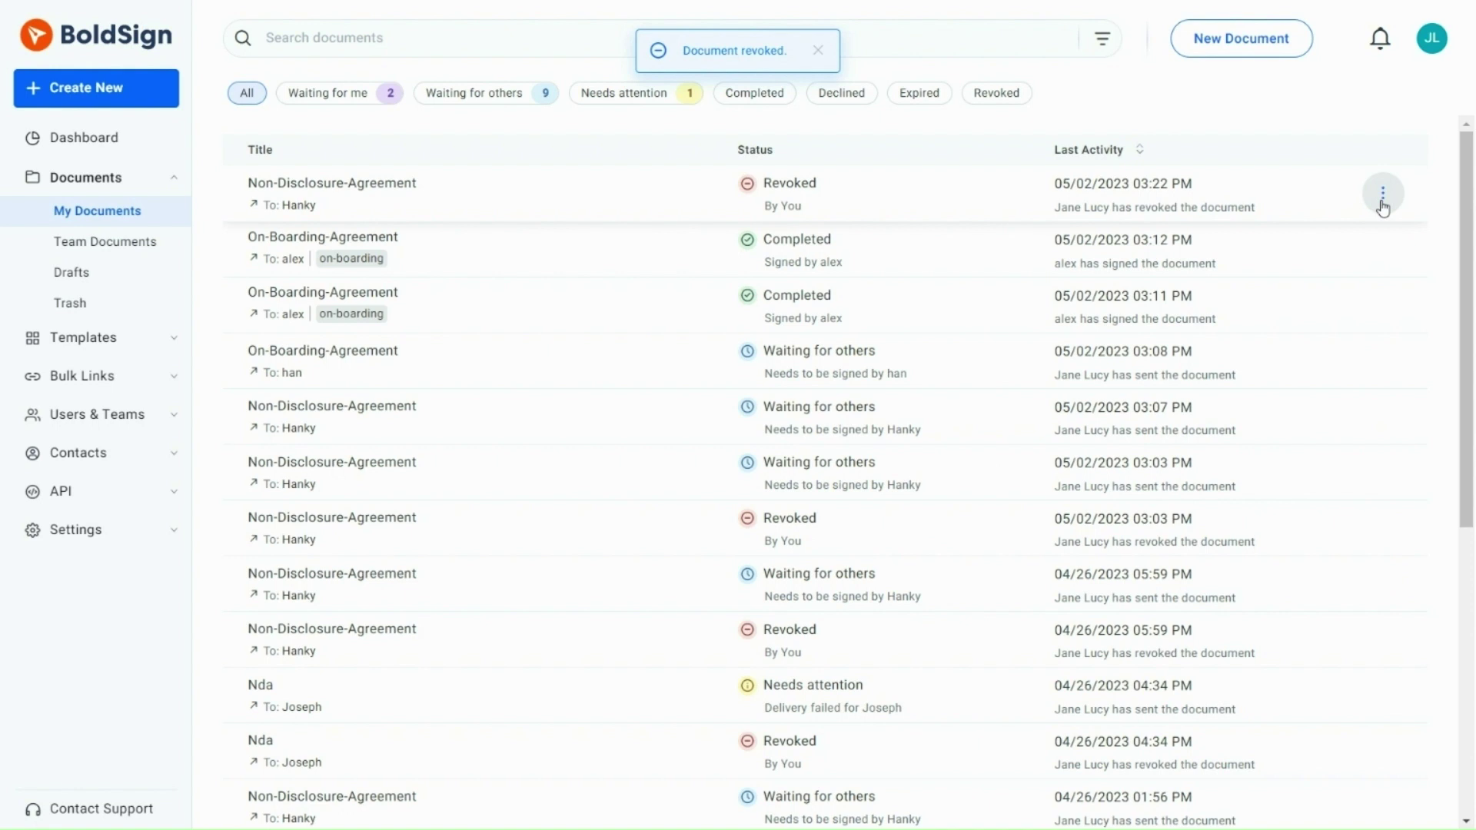
# - Clone the revoked Non-Disclosure-Agreement, remove the extra digit from the recipient e-mail, and send it
pyautogui.click(1383, 196)
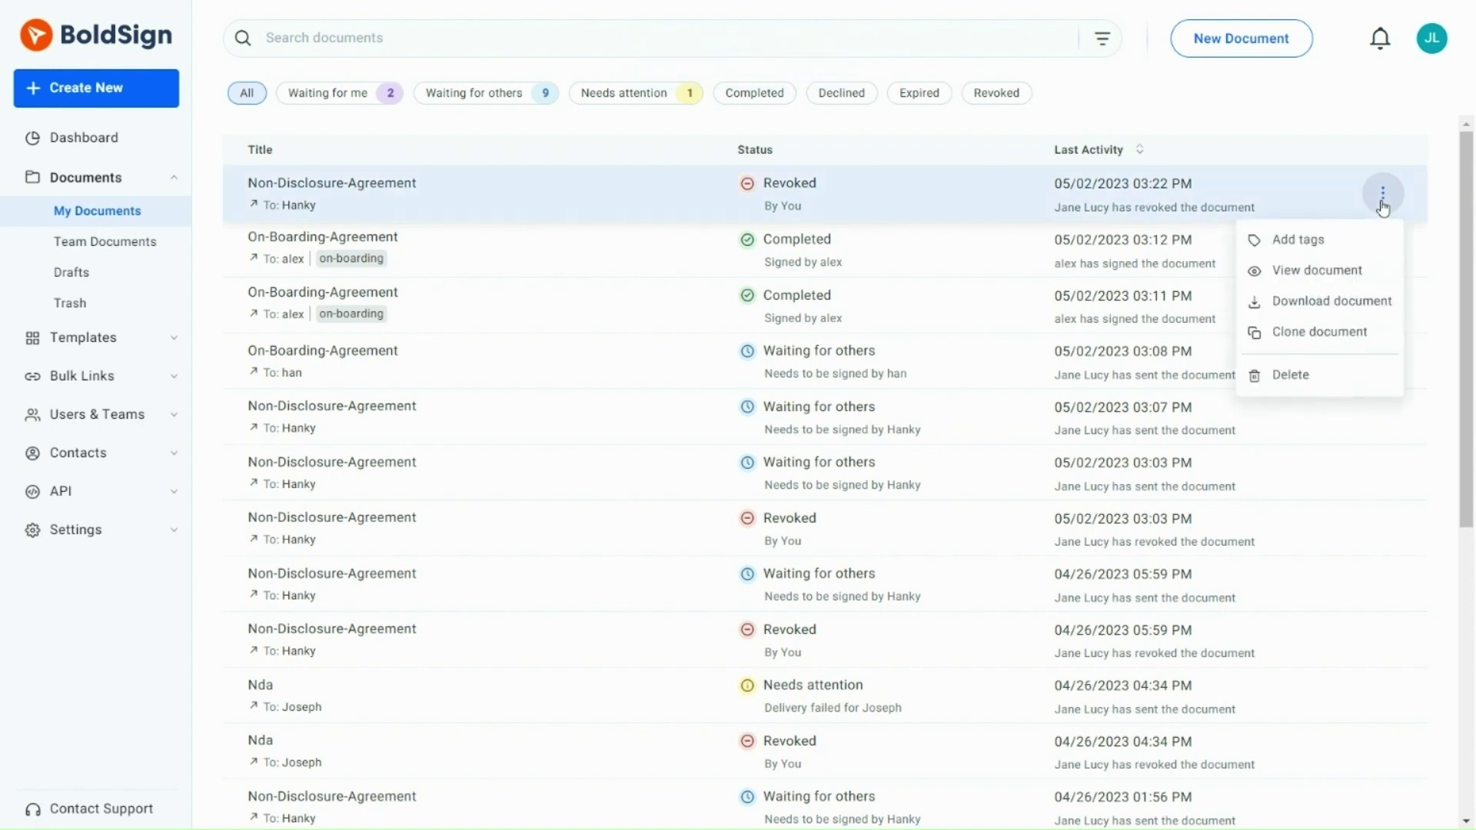
pyautogui.click(1308, 336)
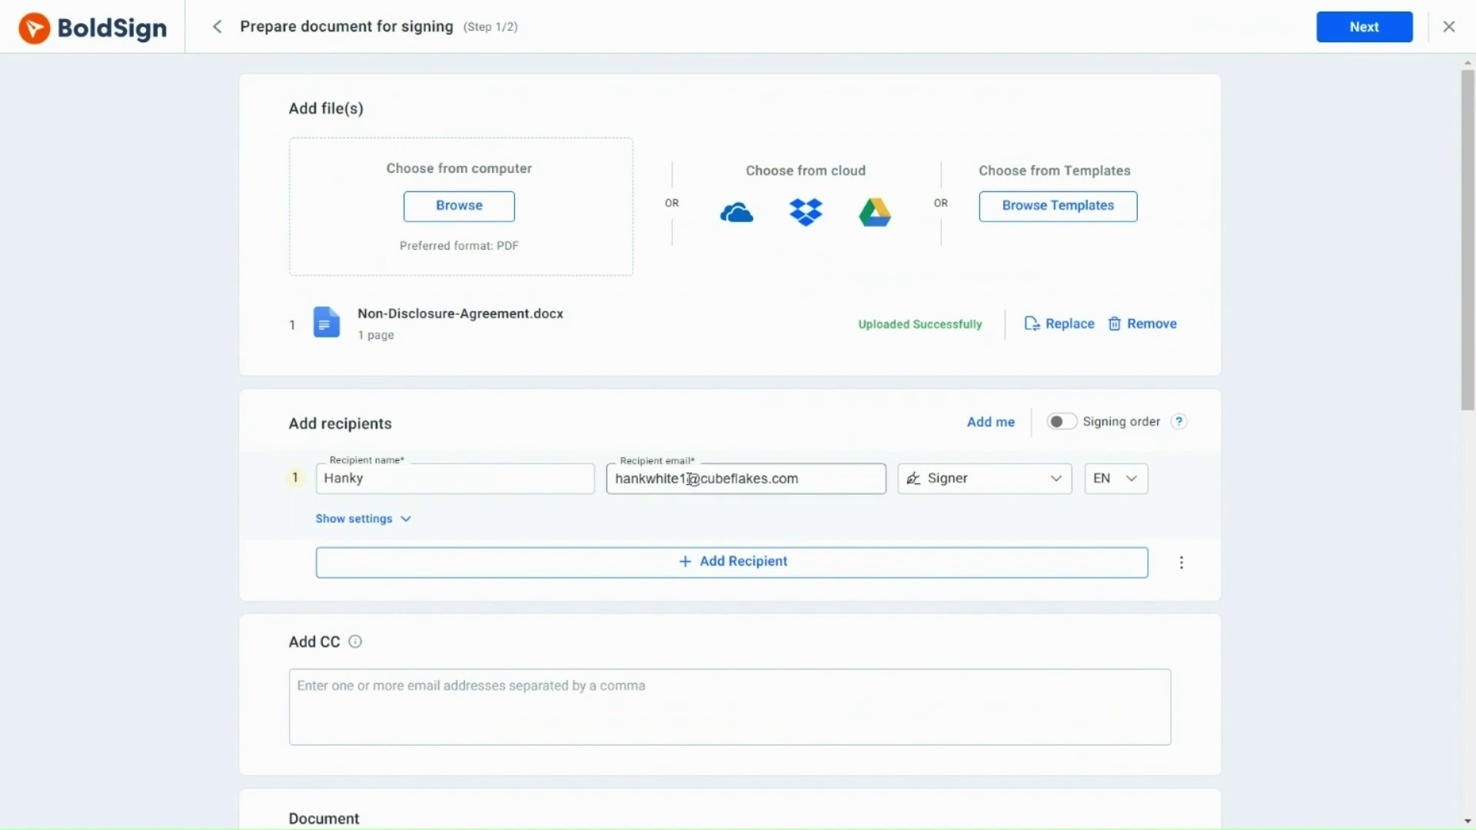
pyautogui.click(688, 479)
pyautogui.press('BackSpace')
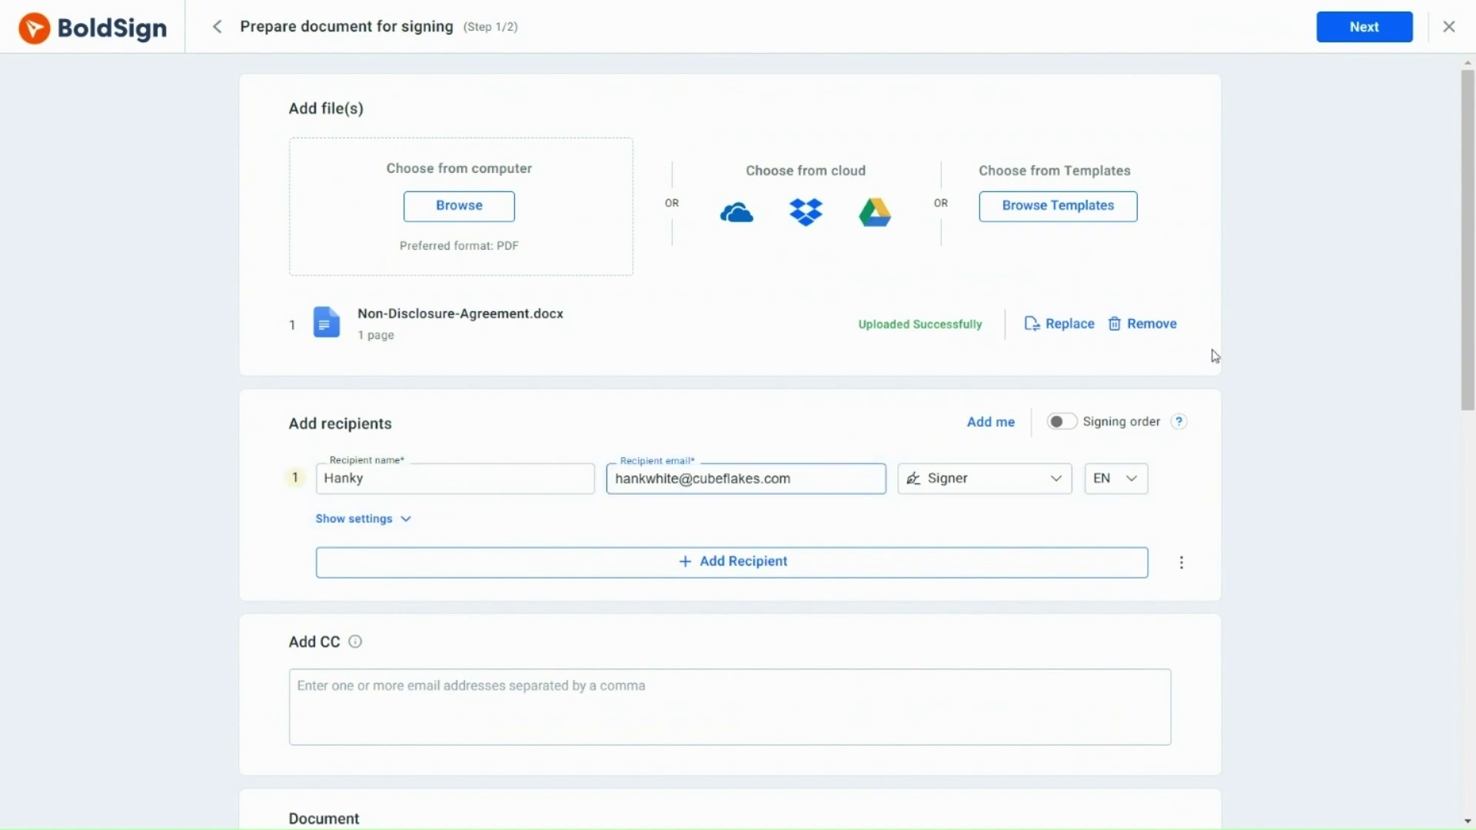
pyautogui.click(1349, 40)
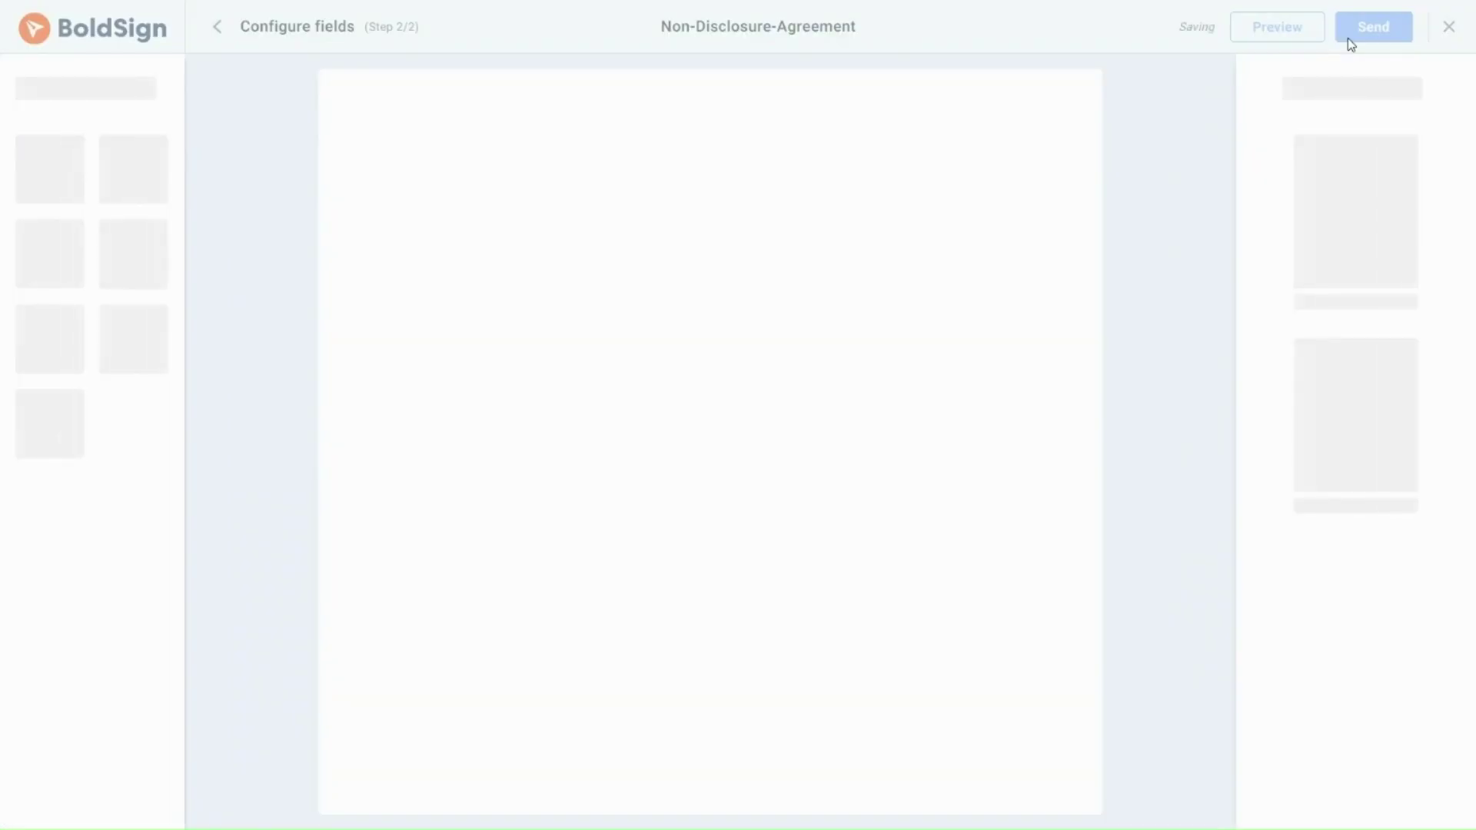
pyautogui.click(1350, 37)
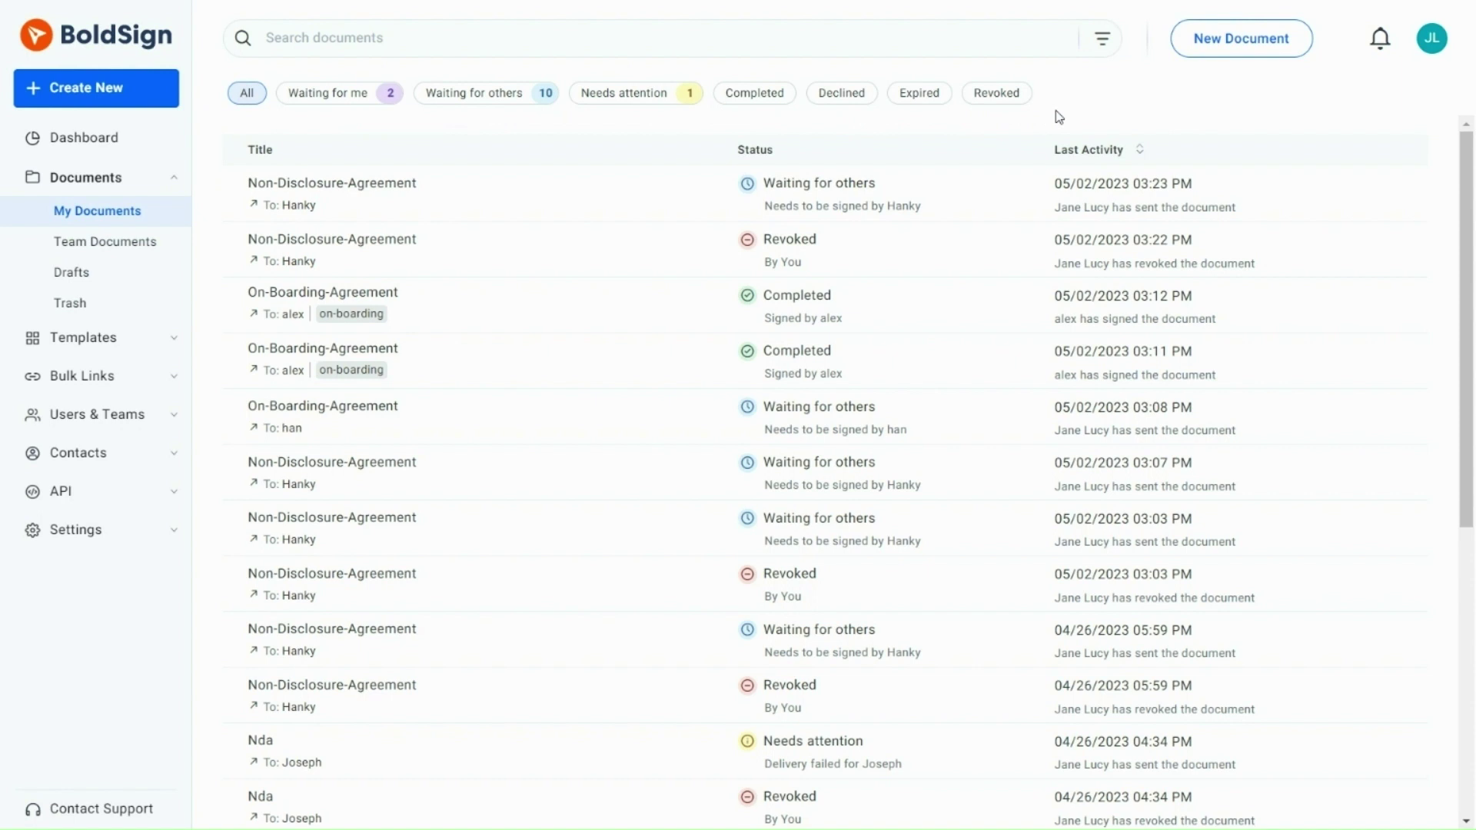
pyautogui.click(763, 106)
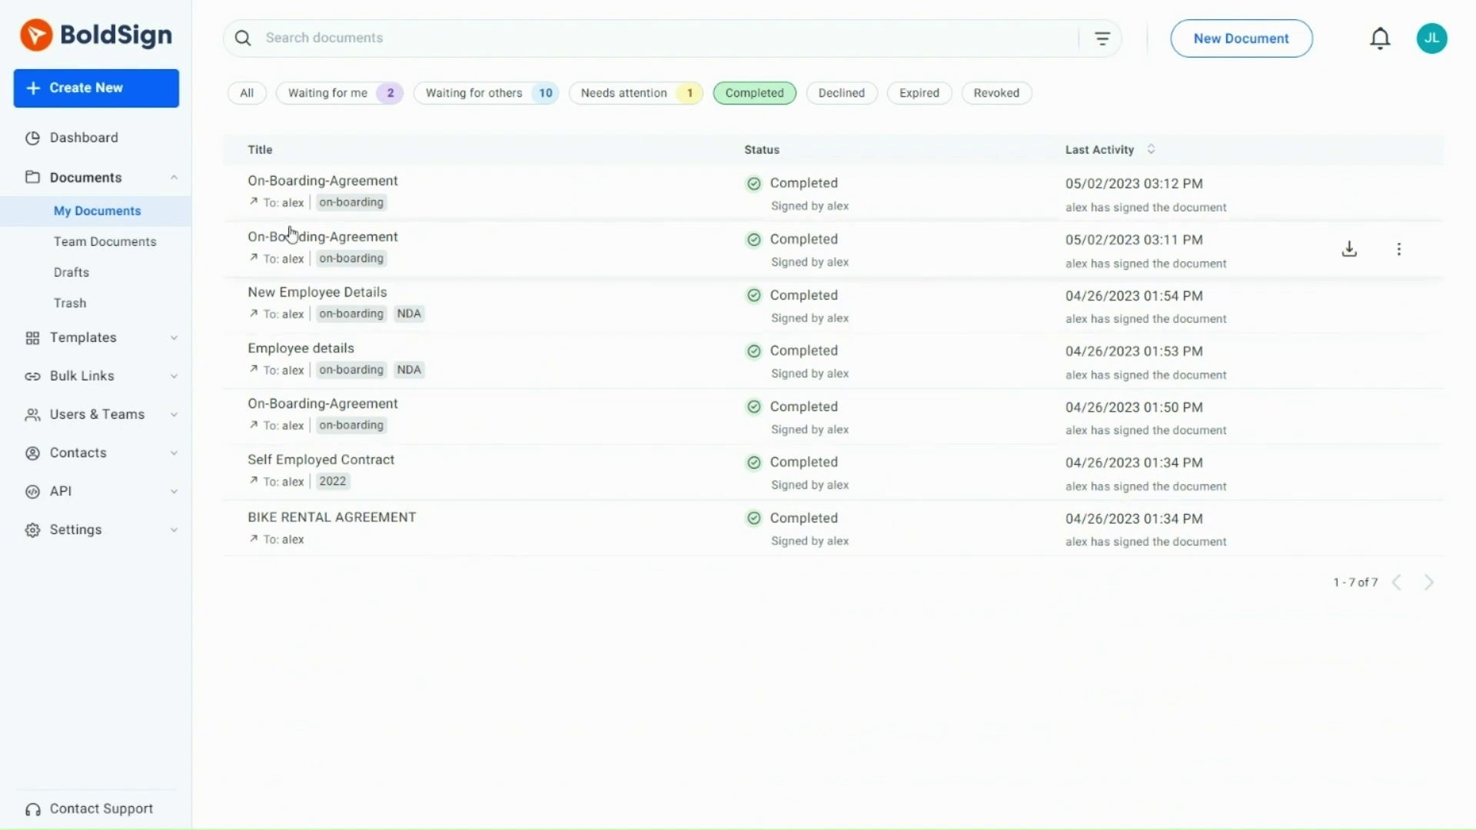
pyautogui.click(254, 96)
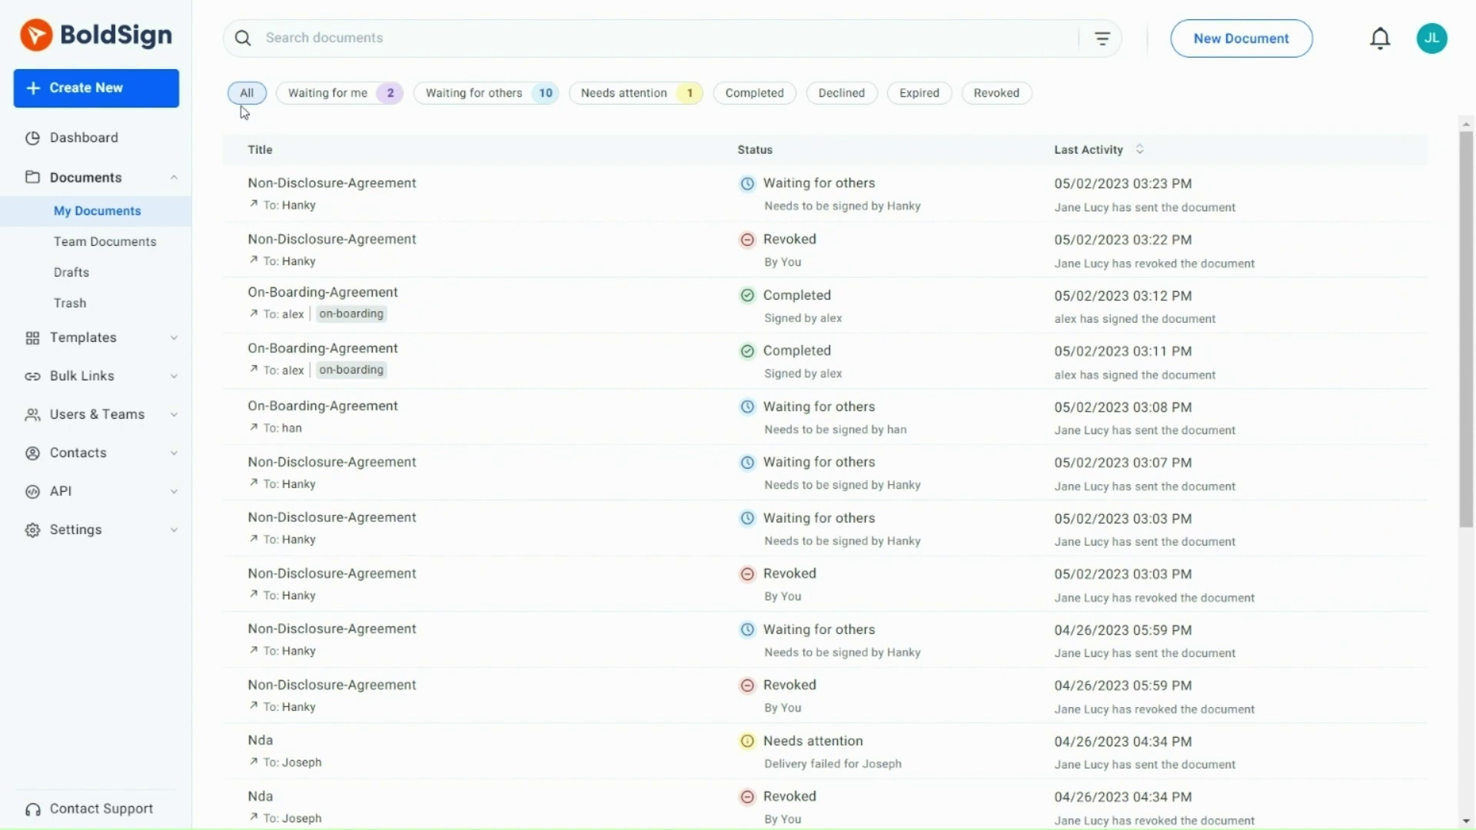
pyautogui.click(286, 43)
pyautogui.click(272, 38)
pyautogui.write('A')
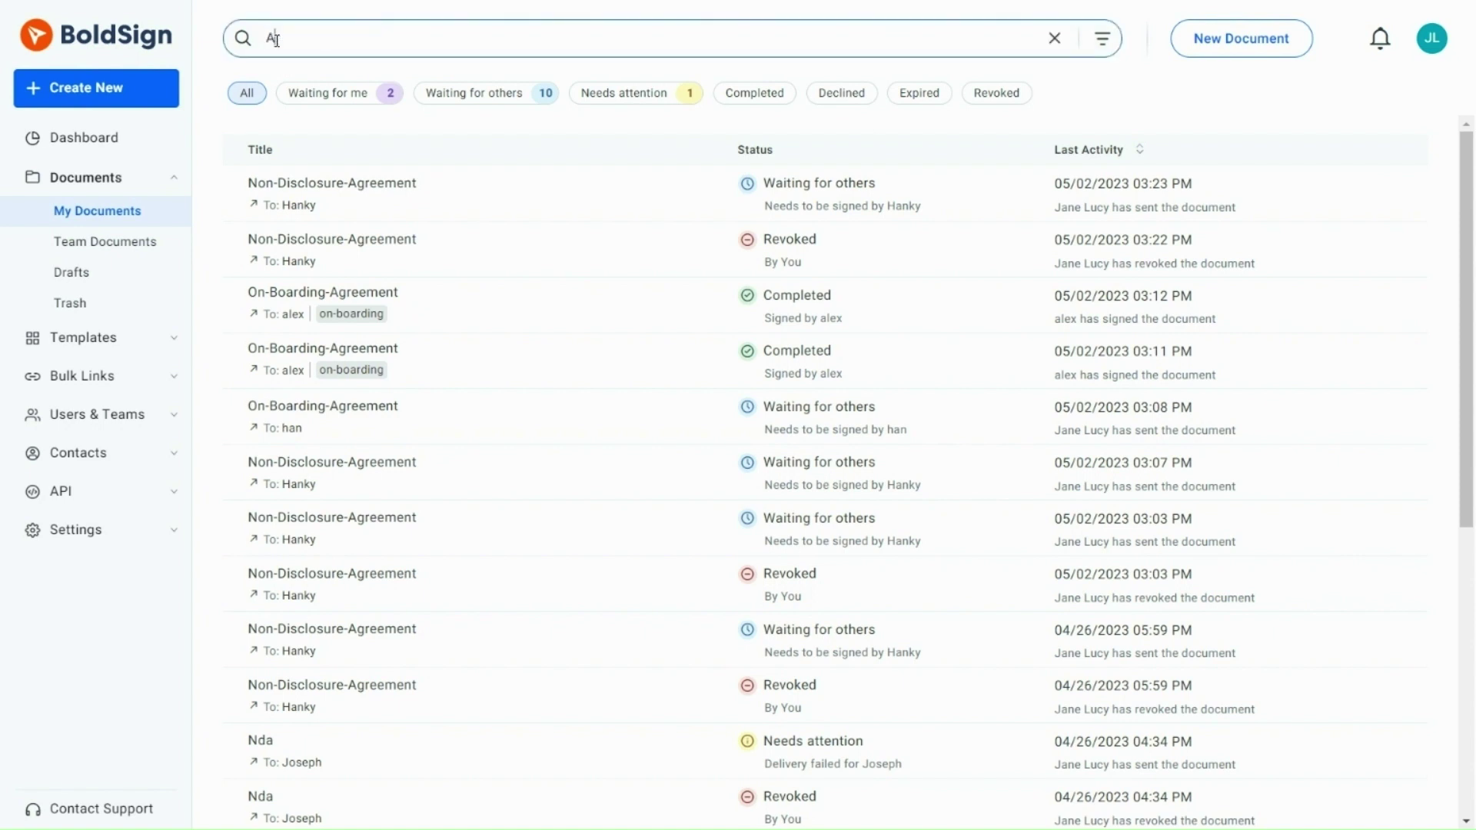
pyautogui.write('preement')
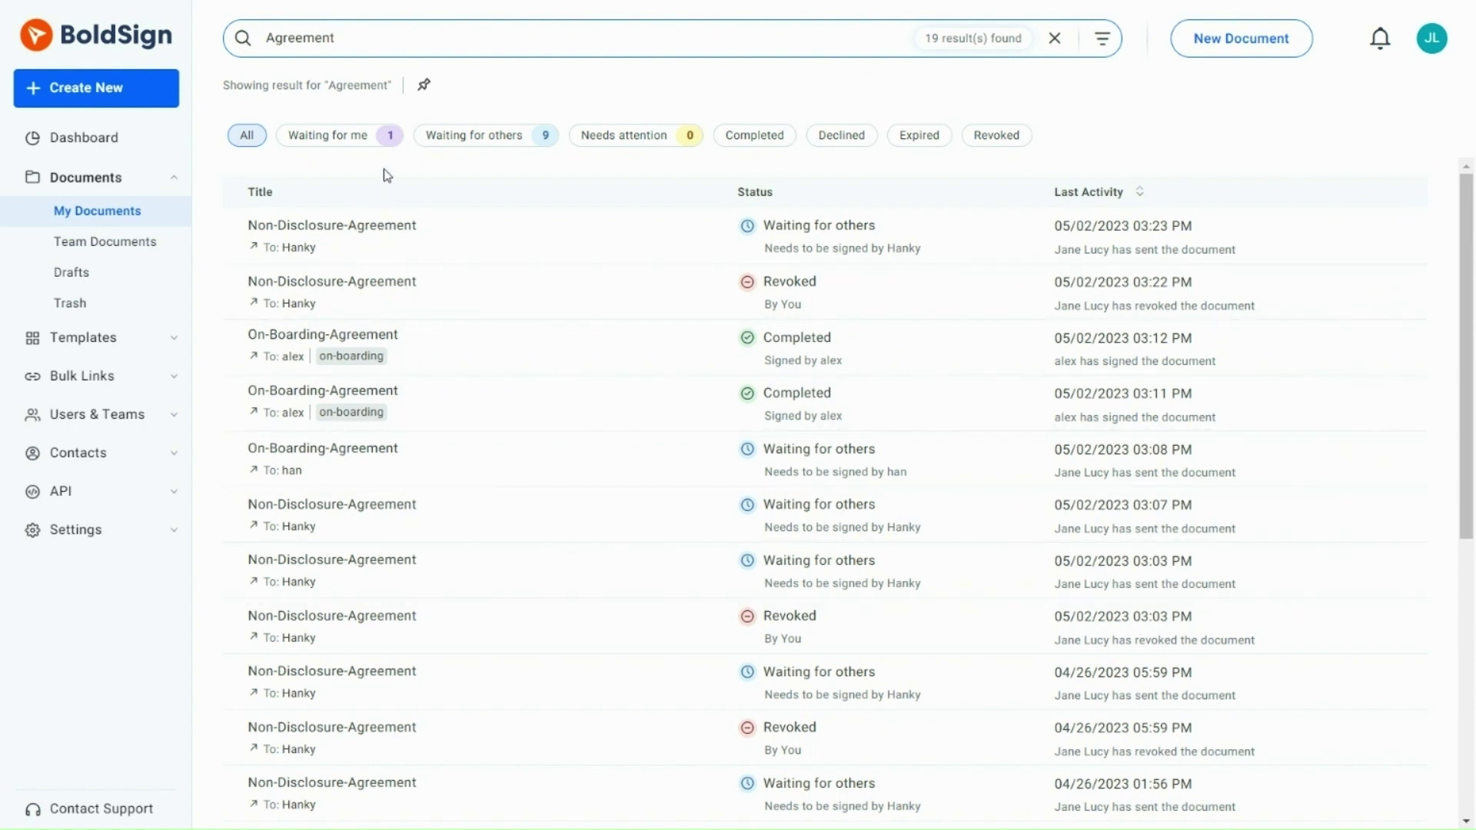
pyautogui.click(1050, 44)
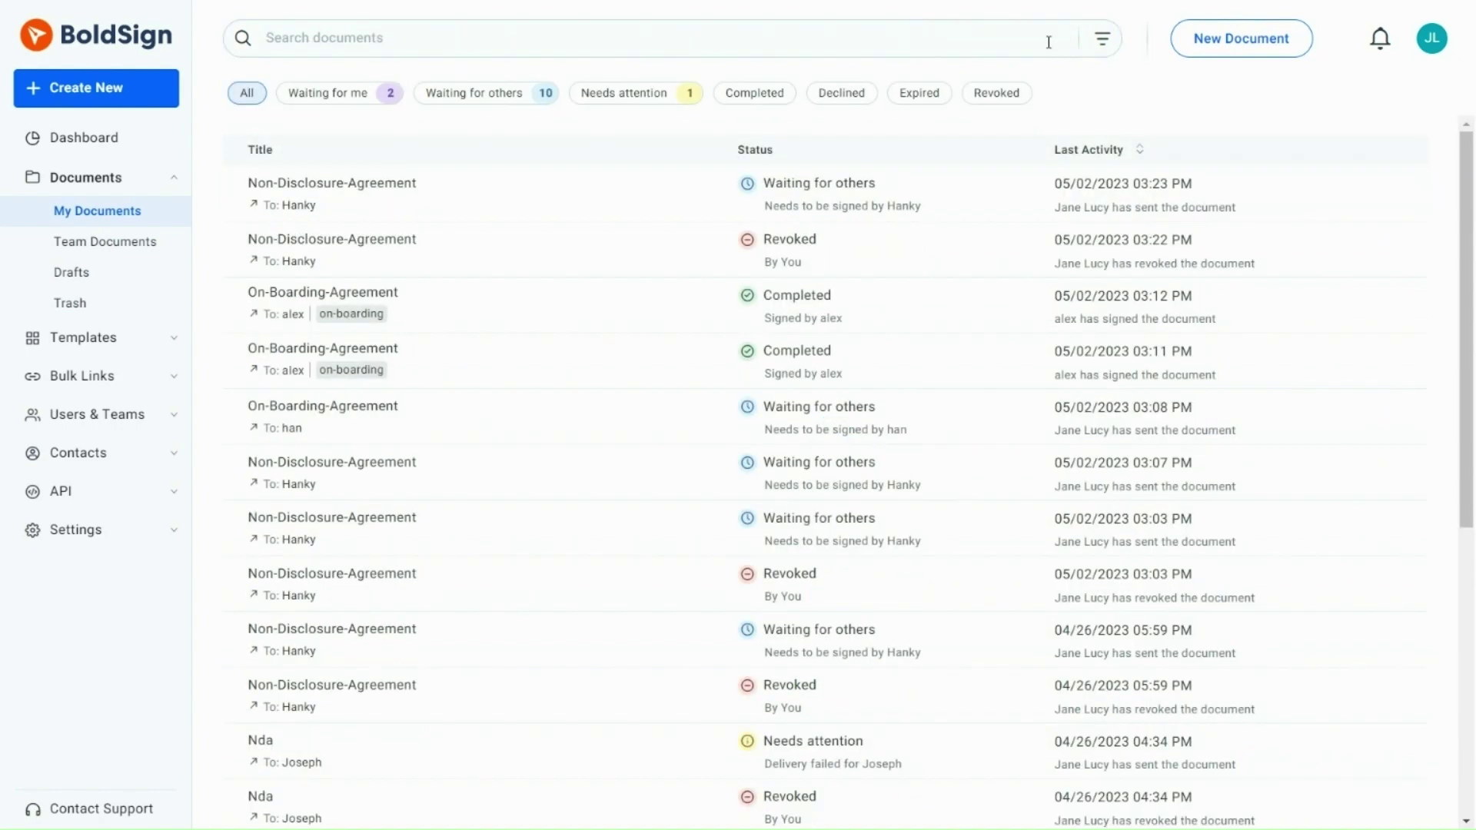
# - In the document filter, choose Sent documents with status Completed
pyautogui.click(1103, 48)
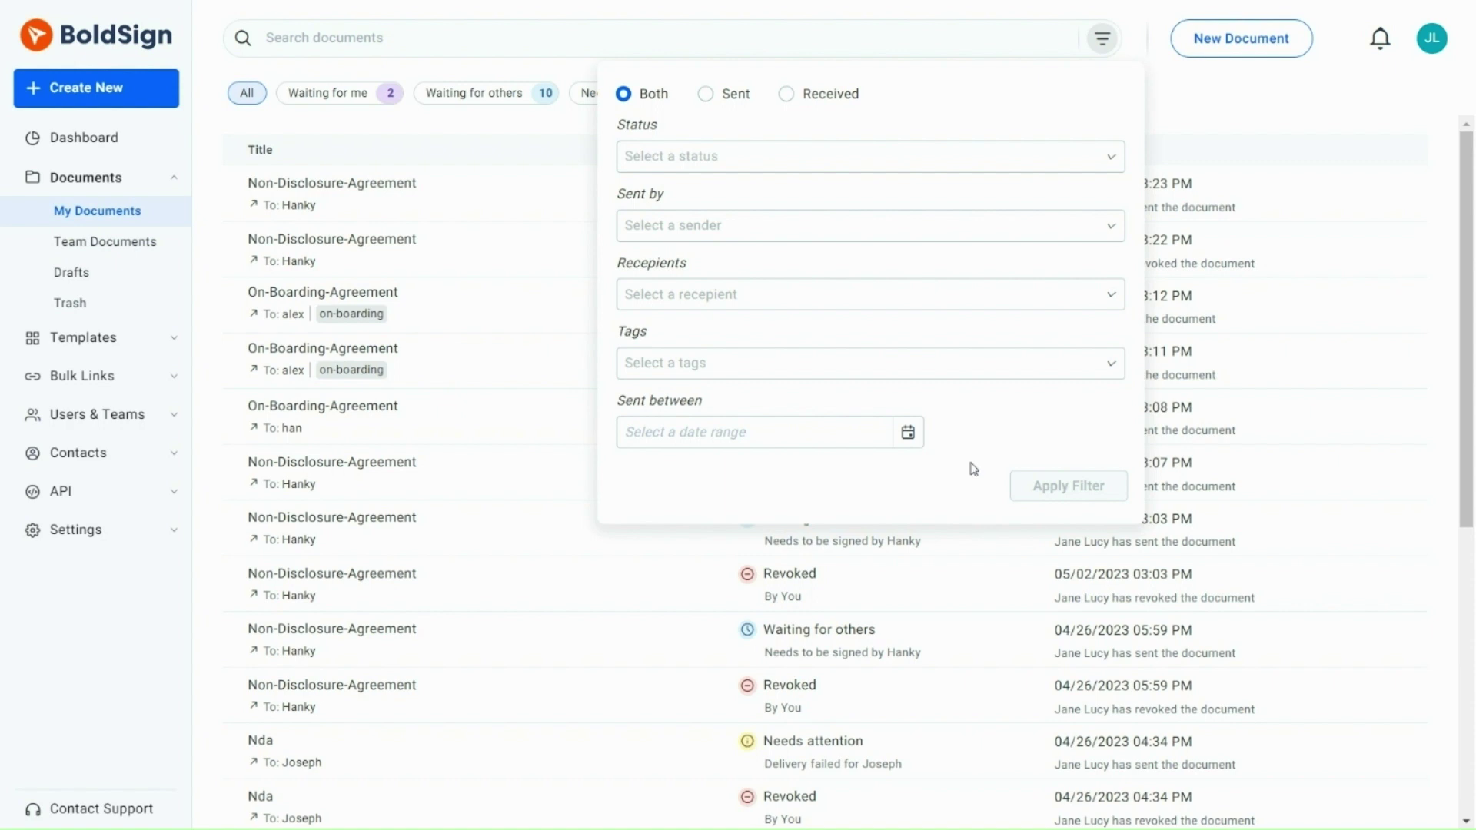
pyautogui.click(704, 95)
pyautogui.click(1104, 161)
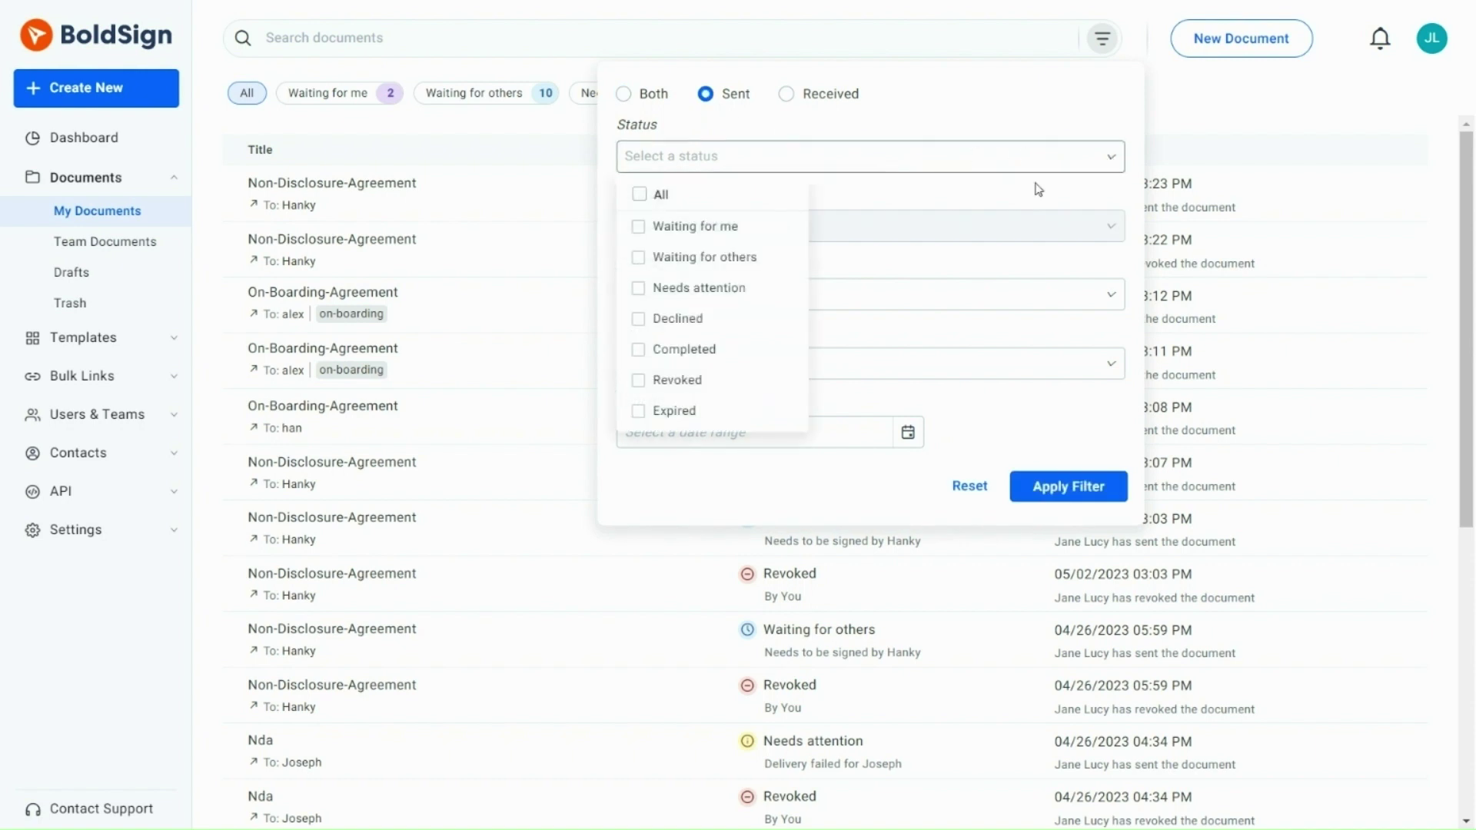
pyautogui.click(732, 348)
pyautogui.click(850, 192)
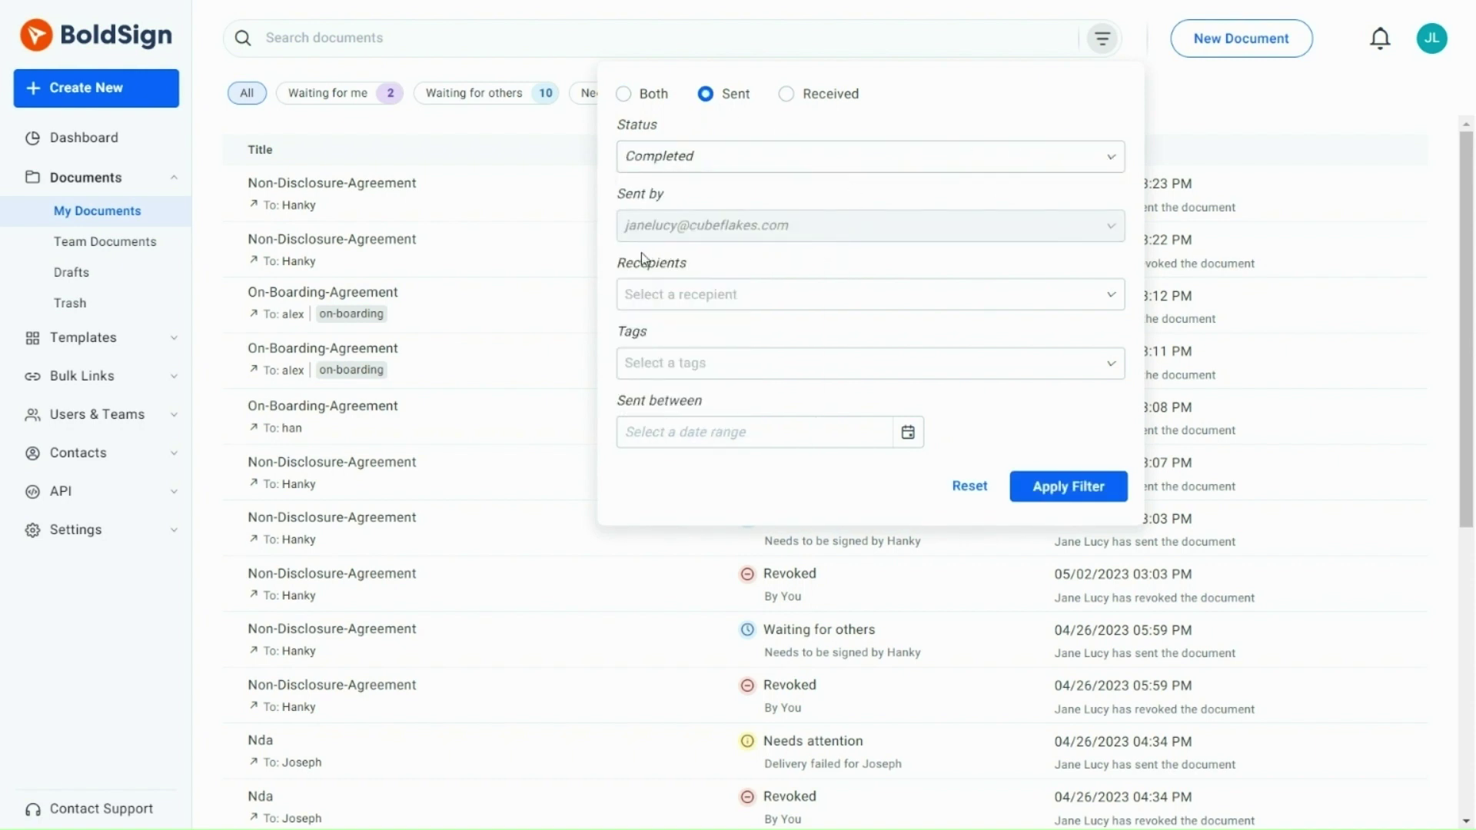
# - Add one recipient, the on-boarding tag, and a This month sent date range to the filter
pyautogui.click(1110, 298)
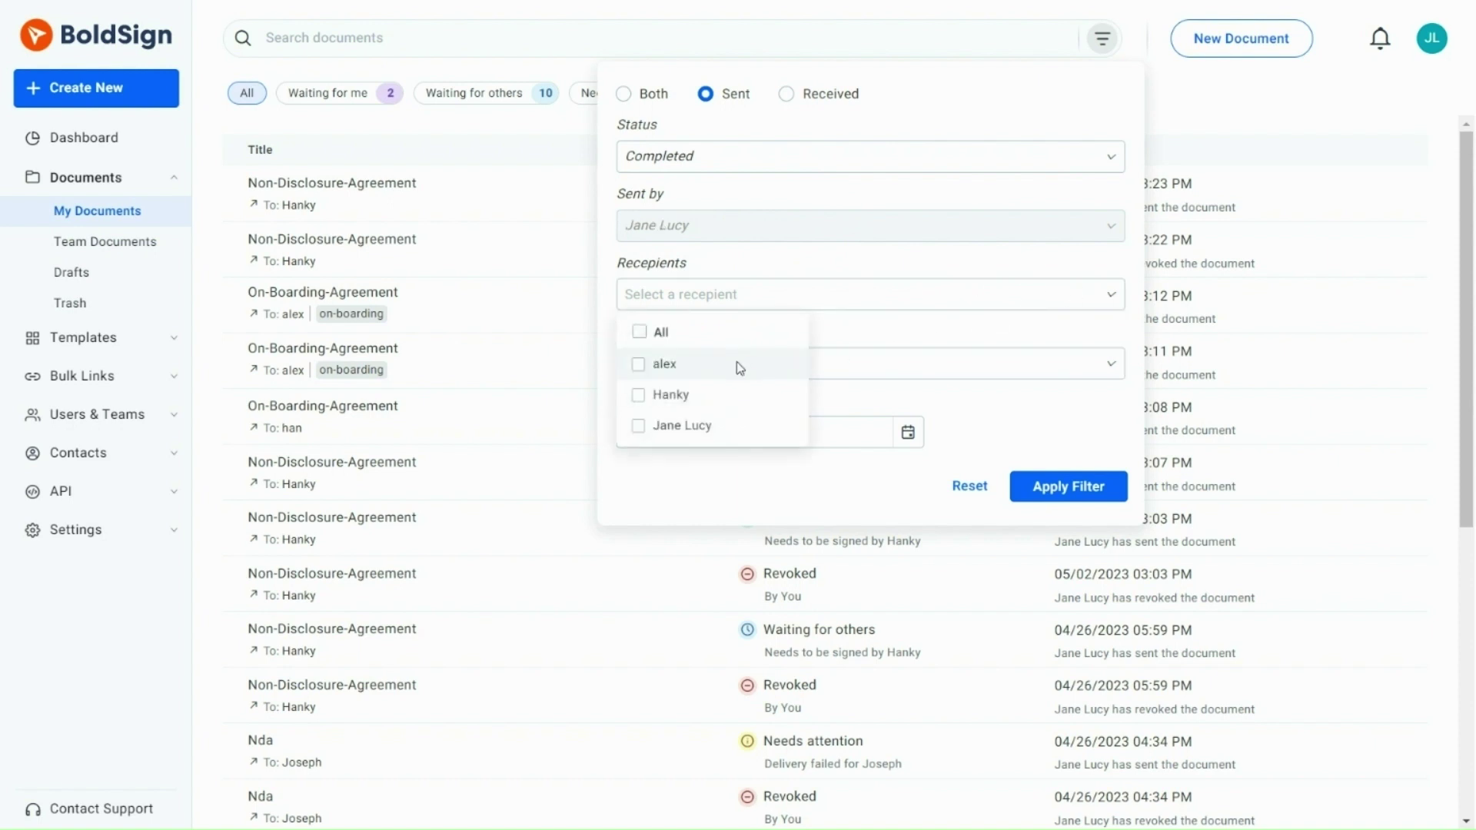
pyautogui.click(739, 368)
pyautogui.click(853, 334)
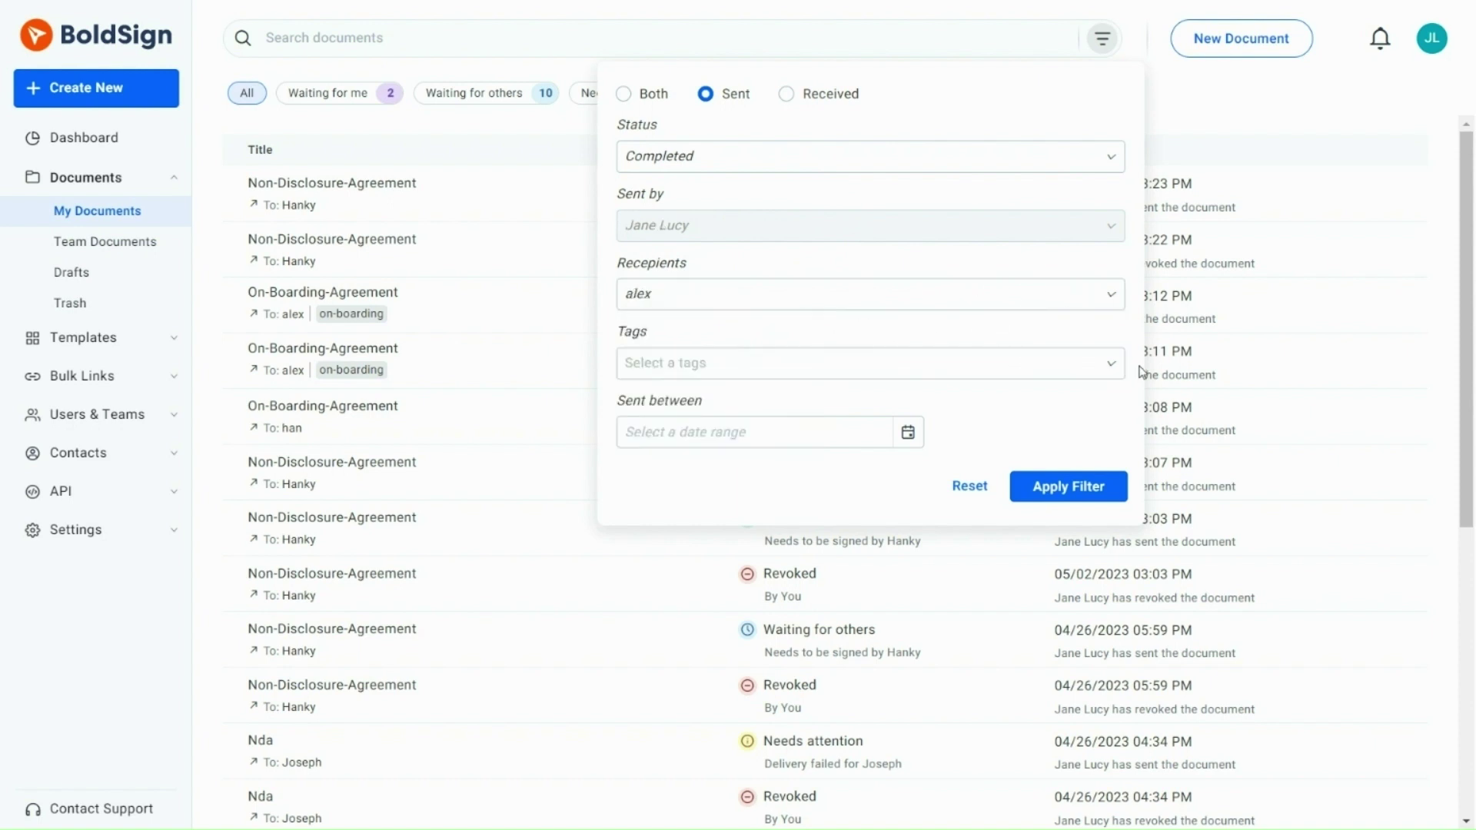
pyautogui.click(1110, 371)
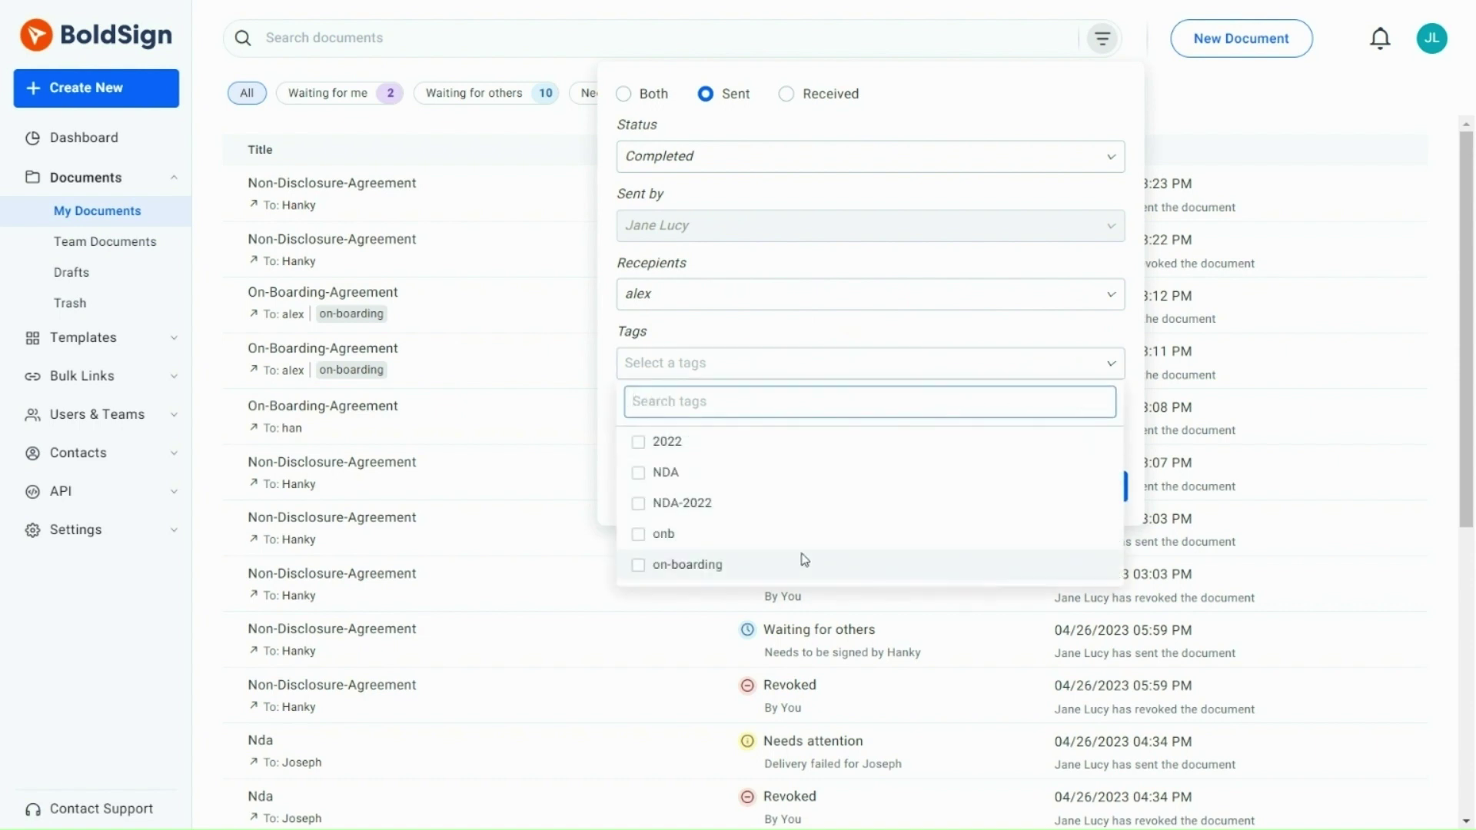
pyautogui.click(803, 562)
pyautogui.click(1130, 390)
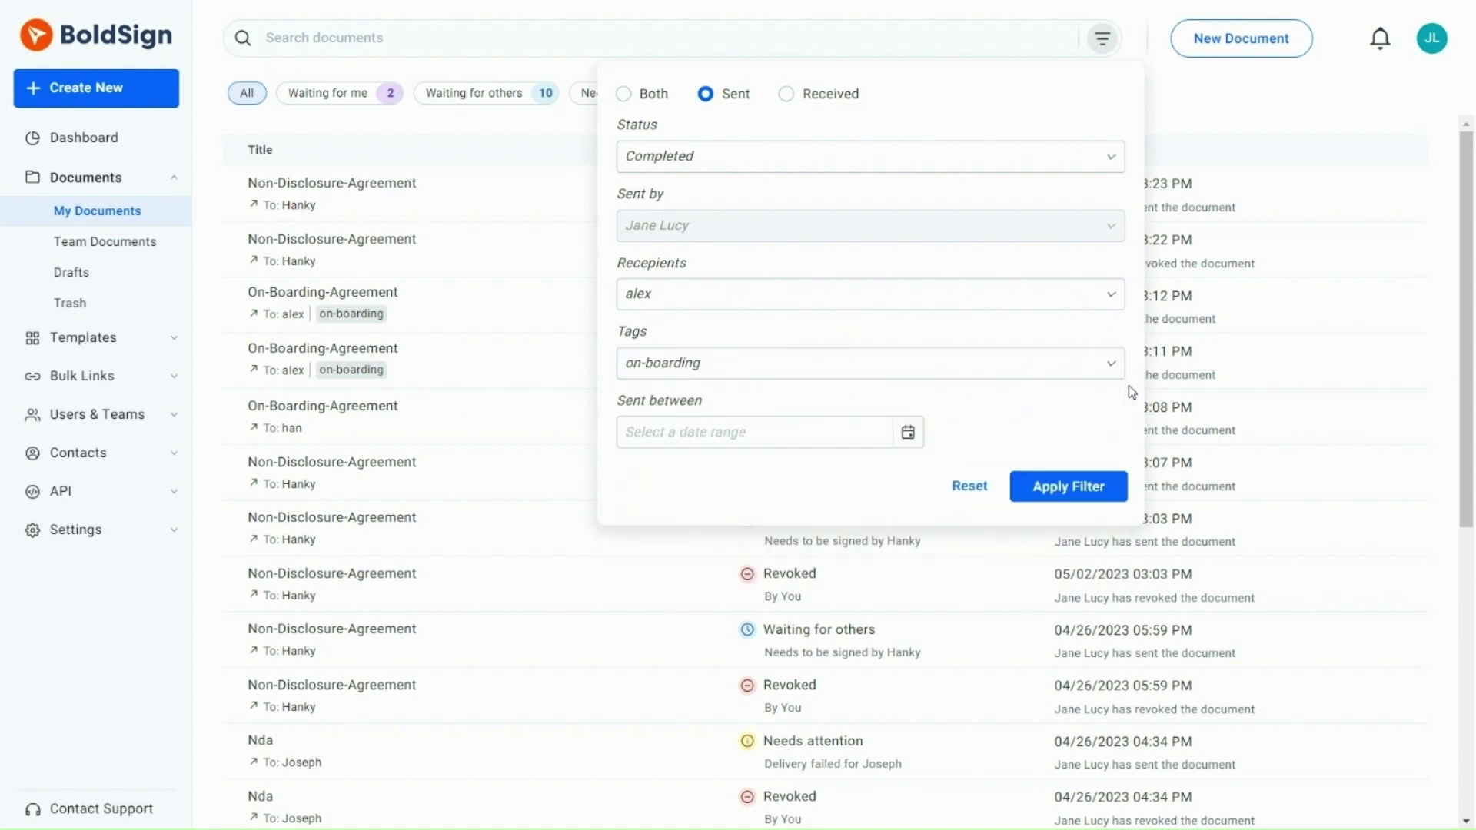
pyautogui.click(908, 433)
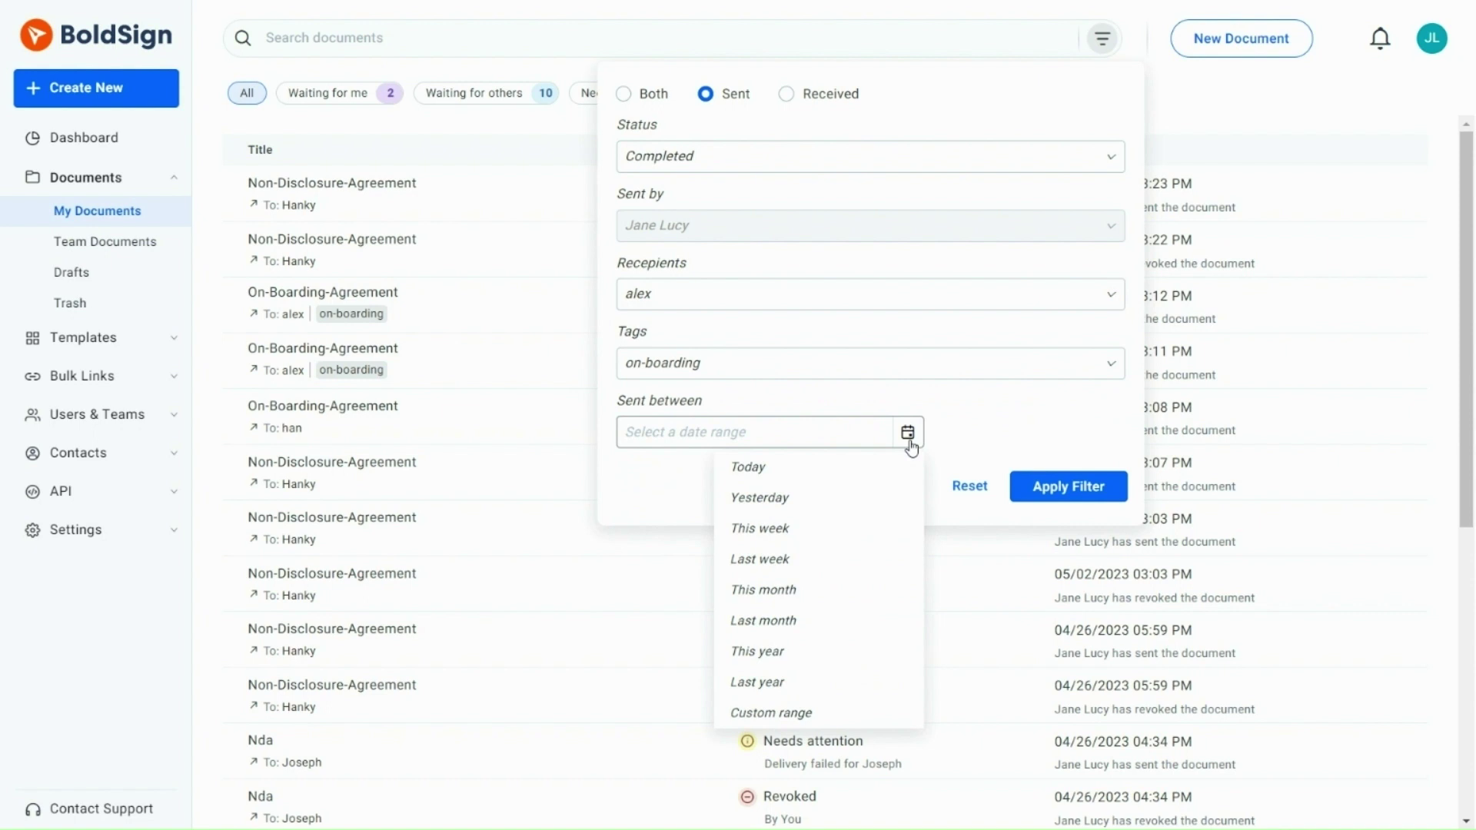
pyautogui.click(825, 587)
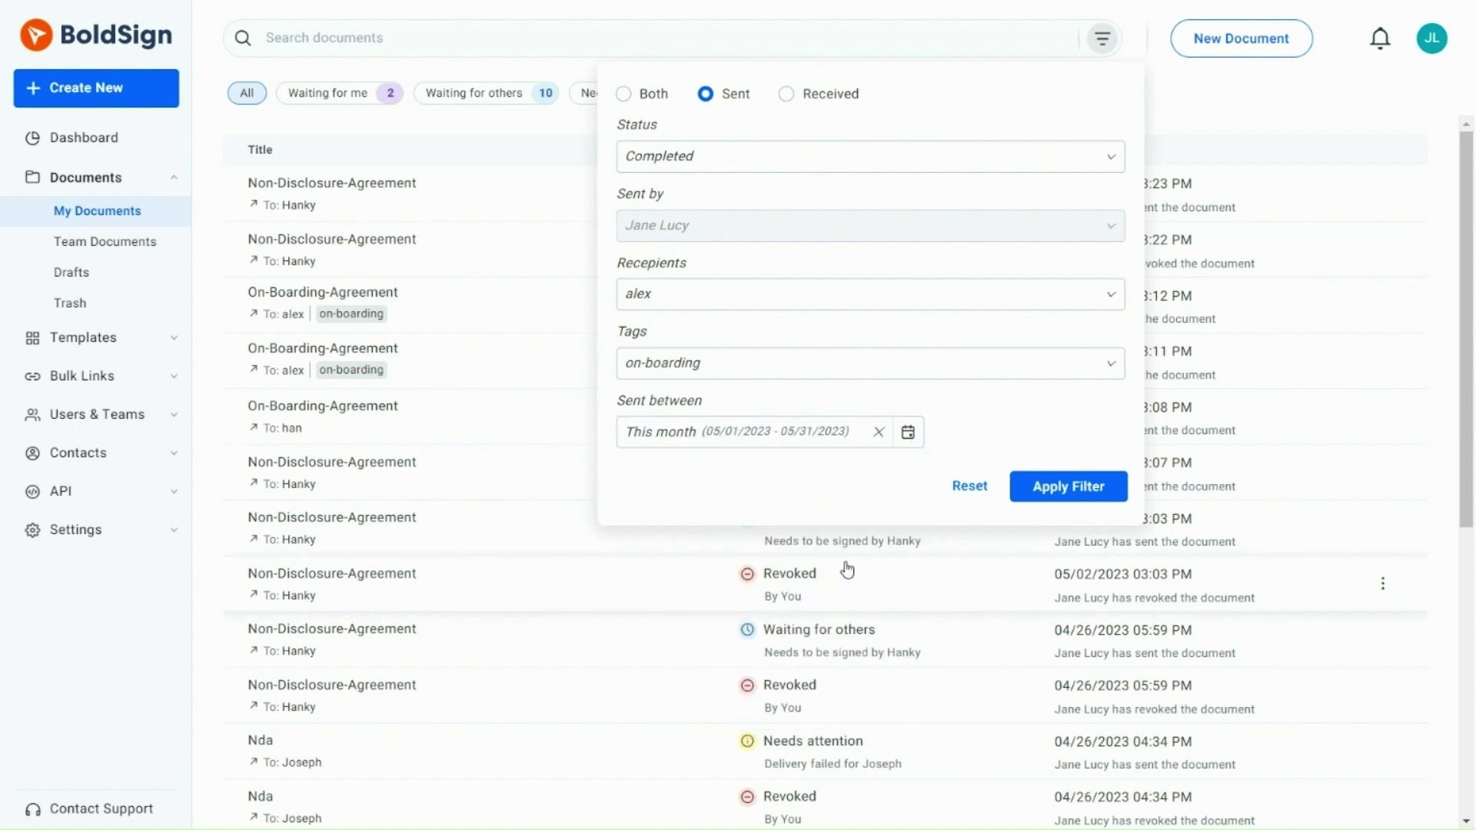
# - Apply the filter, narrowing the list to two completed On-Boarding-Agreements
pyautogui.click(1064, 501)
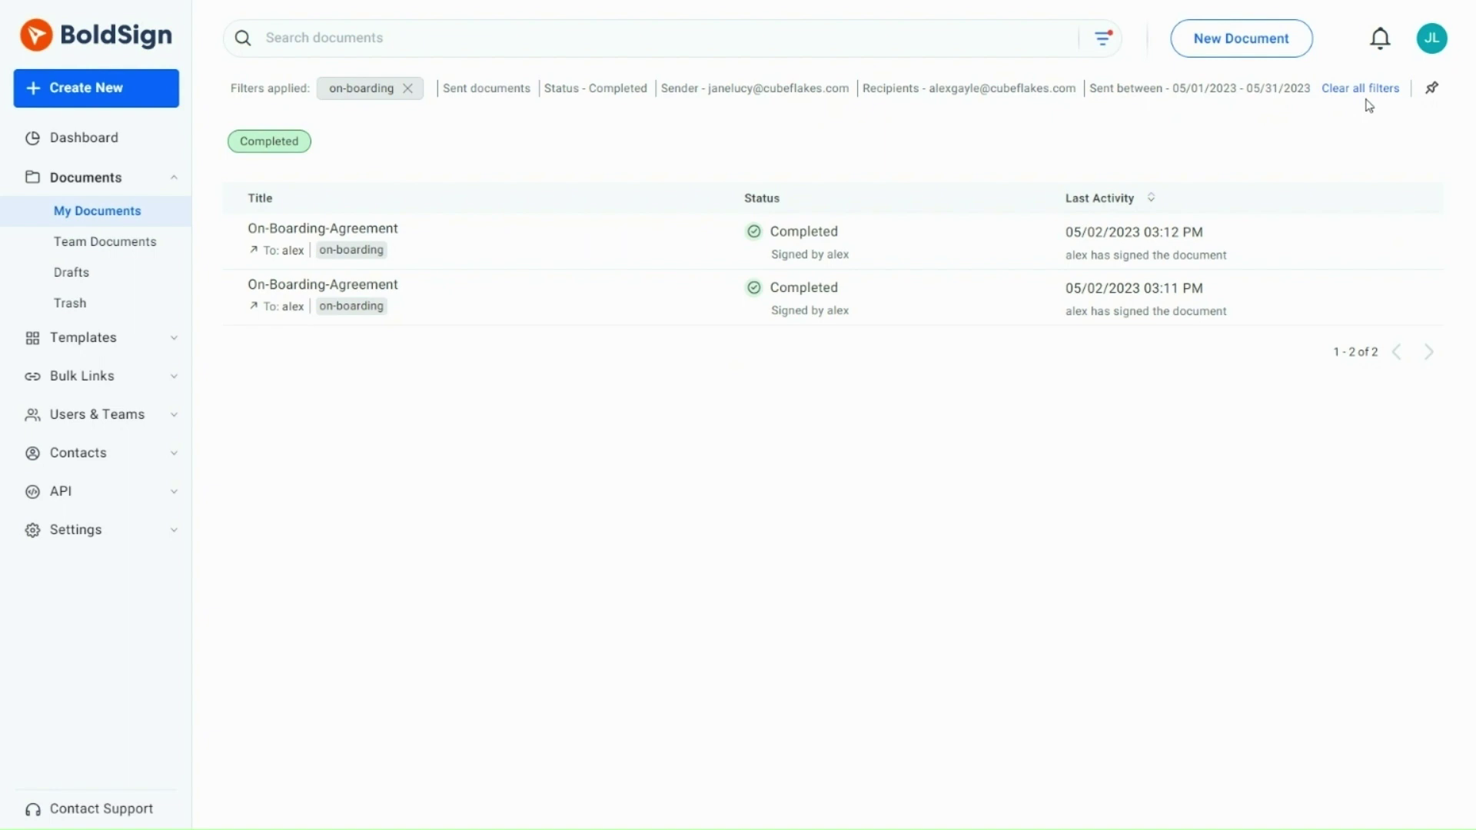
# - Save and pin the filter as a dashboard widget named 'Onboarding' plus the recipient's first name
pyautogui.click(1431, 89)
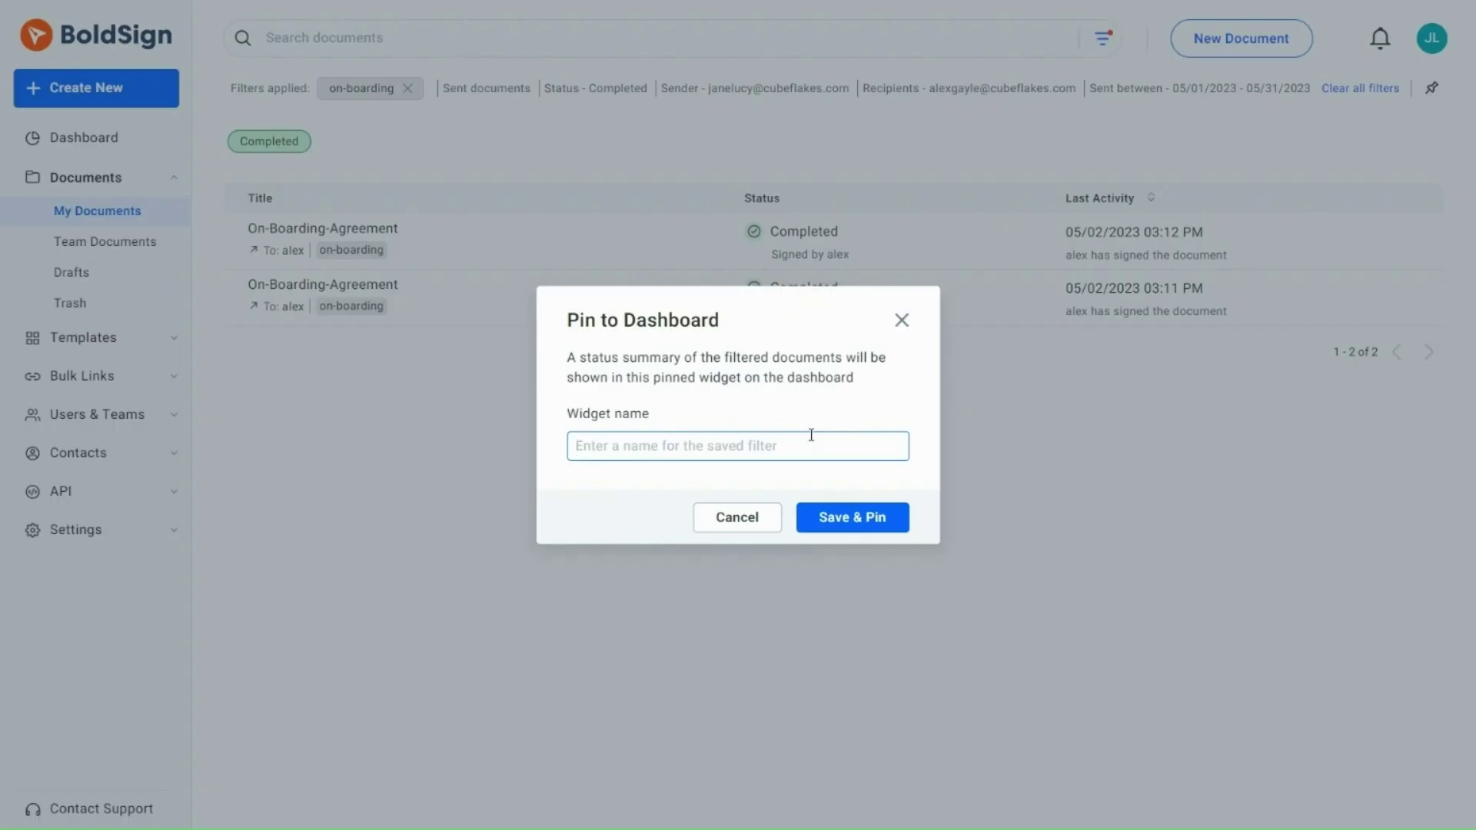
pyautogui.write('Onbo')
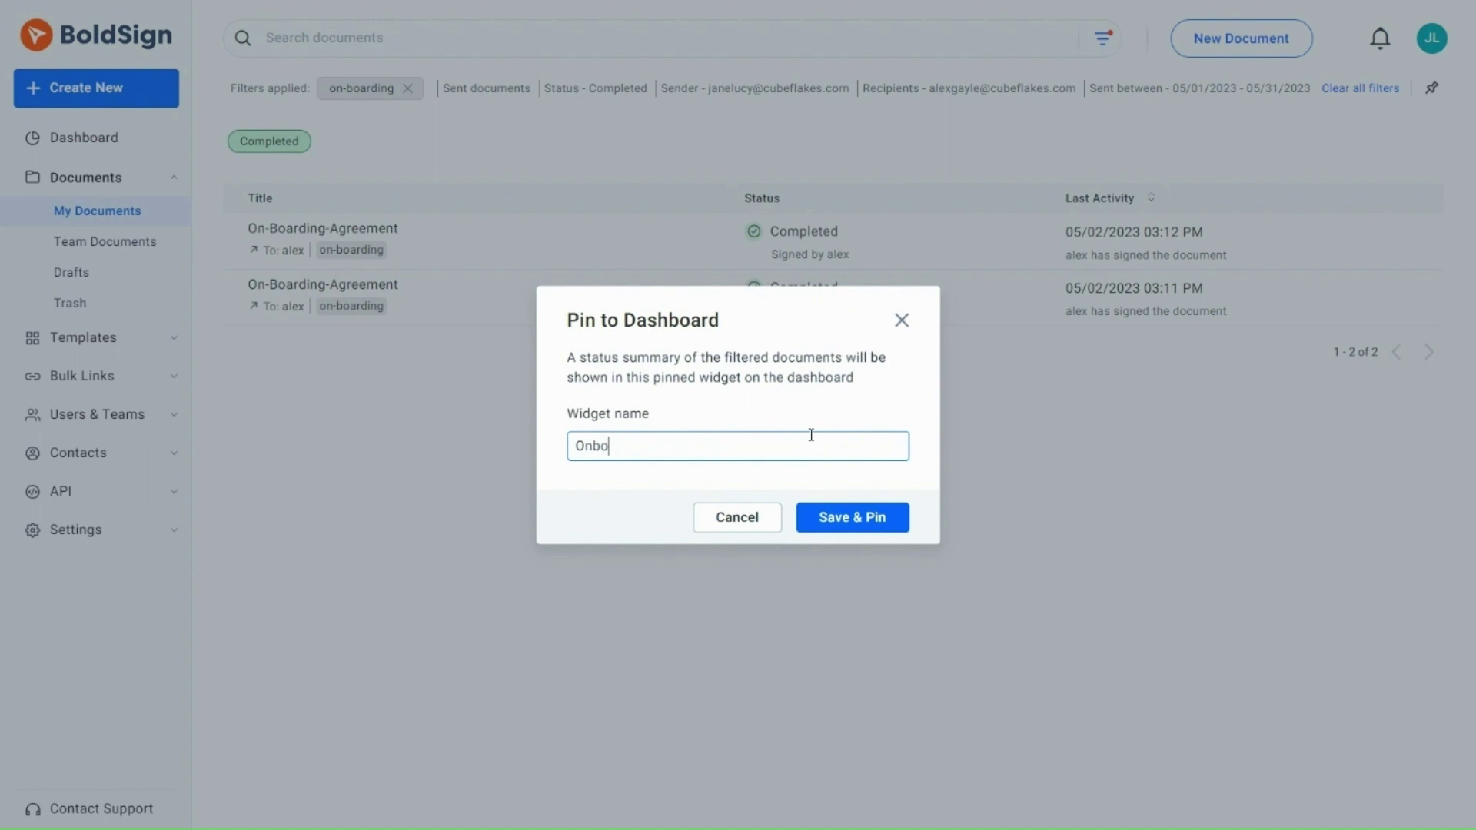
pyautogui.write('arding Alex')
pyautogui.click(853, 534)
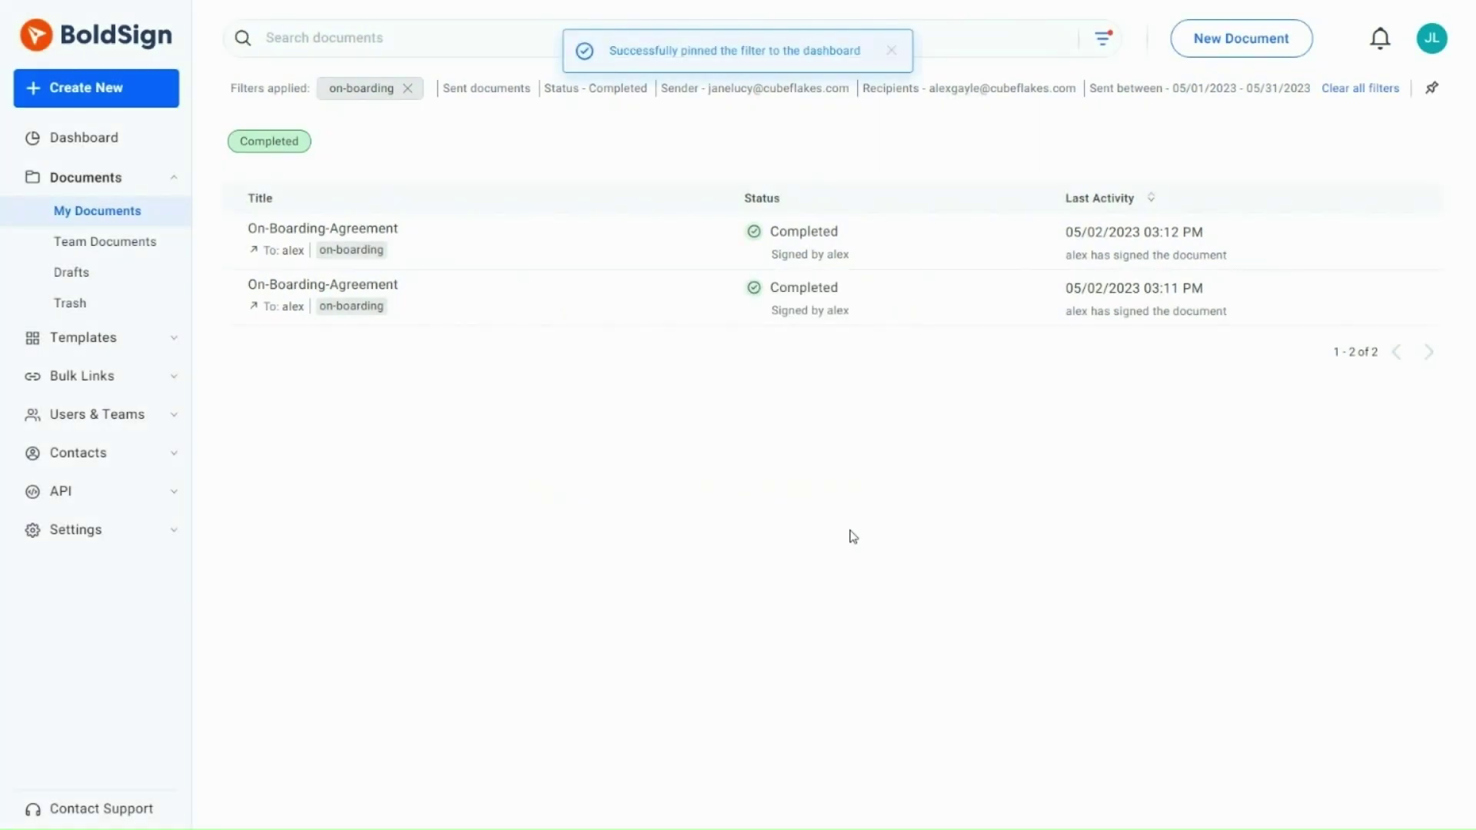
# - Go to the dashboard and scroll to view the newly pinned widget
pyautogui.click(103, 145)
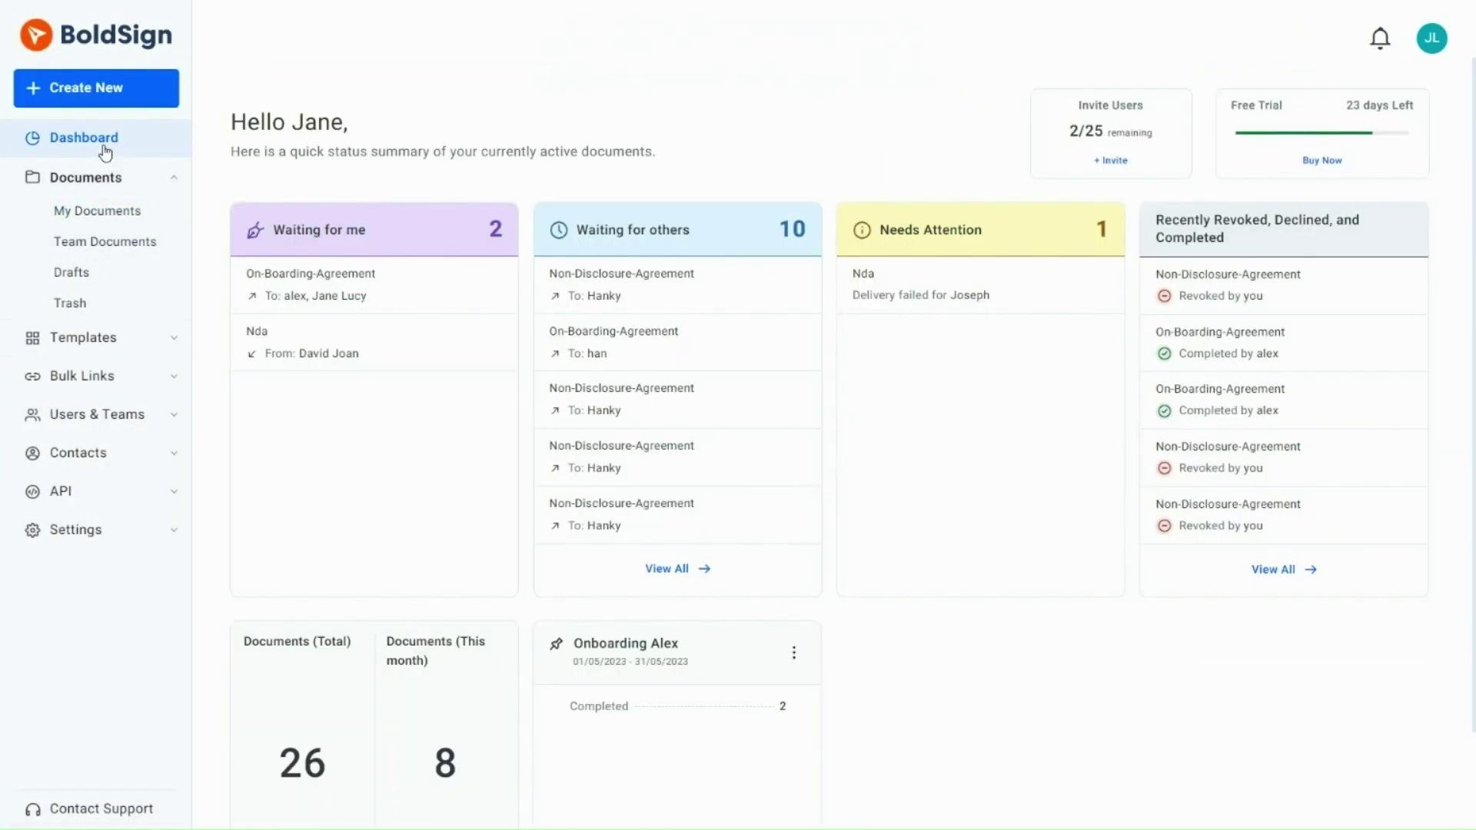
pyautogui.scroll(-2, 1037, 661)
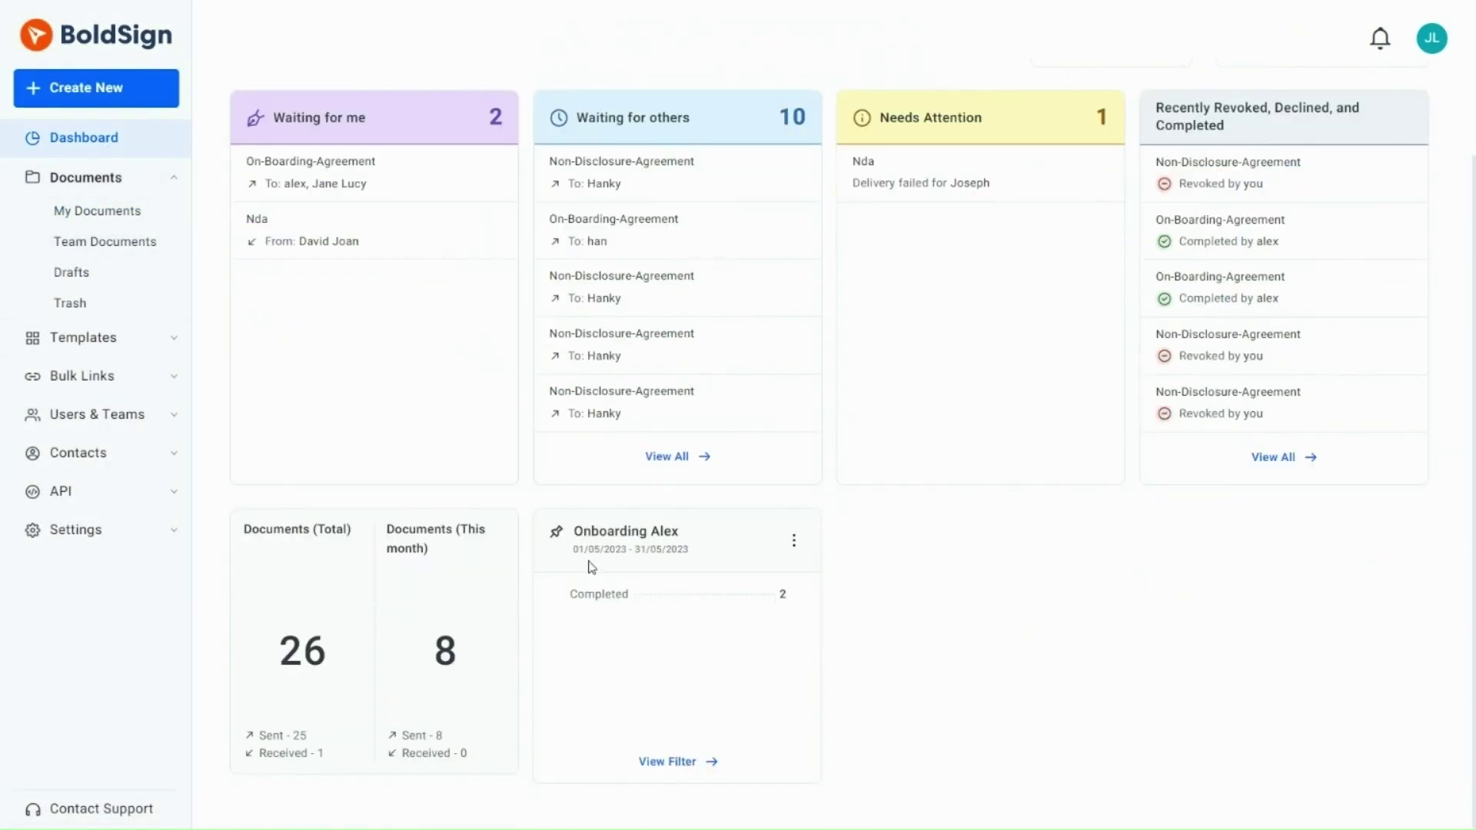
pyautogui.scroll(2, 701, 551)
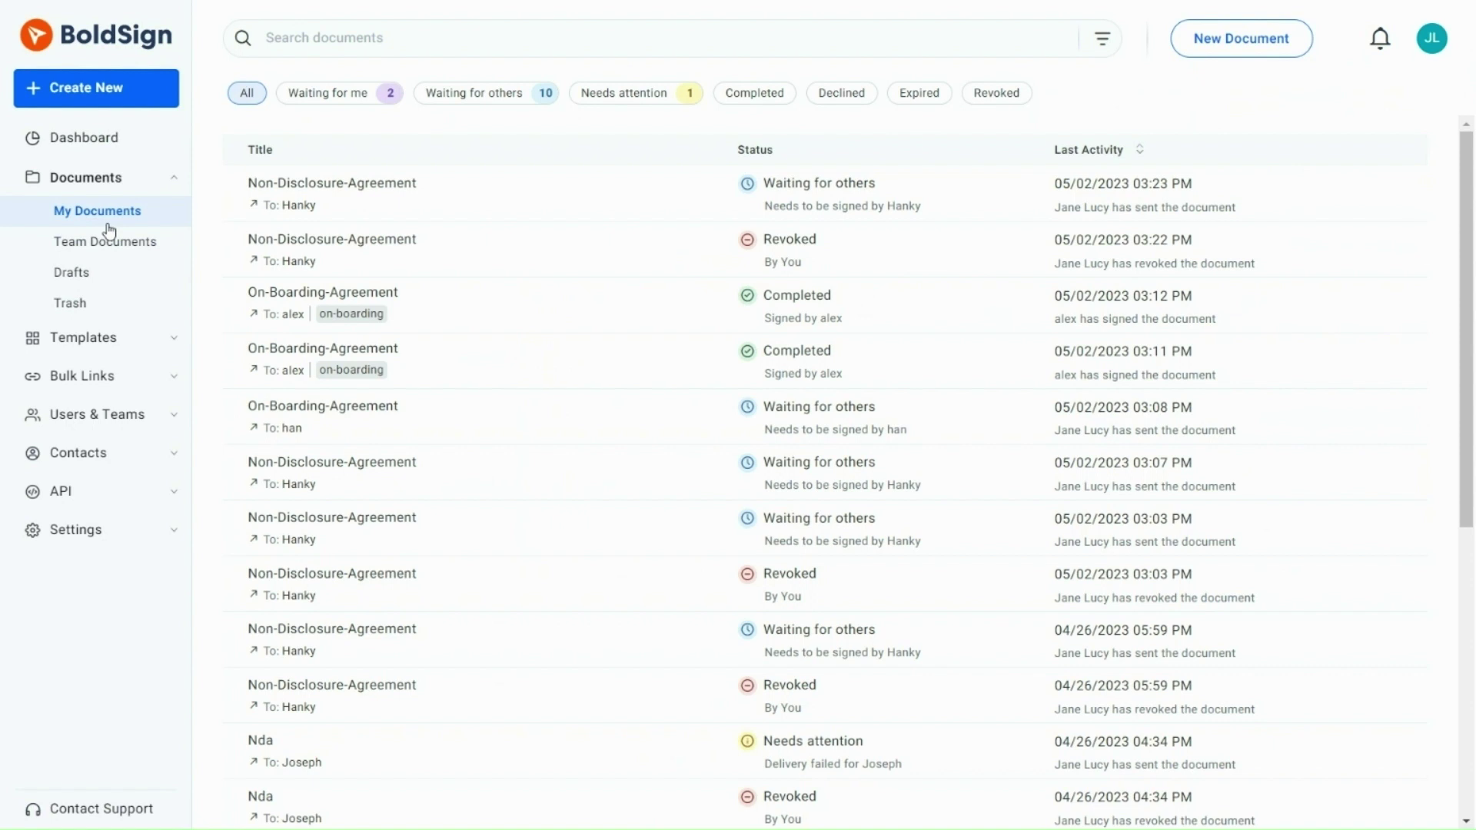
# - Add the existing NDA tag to the newest Non-Disclosure-Agreement and save
pyautogui.moveTo(379, 214)
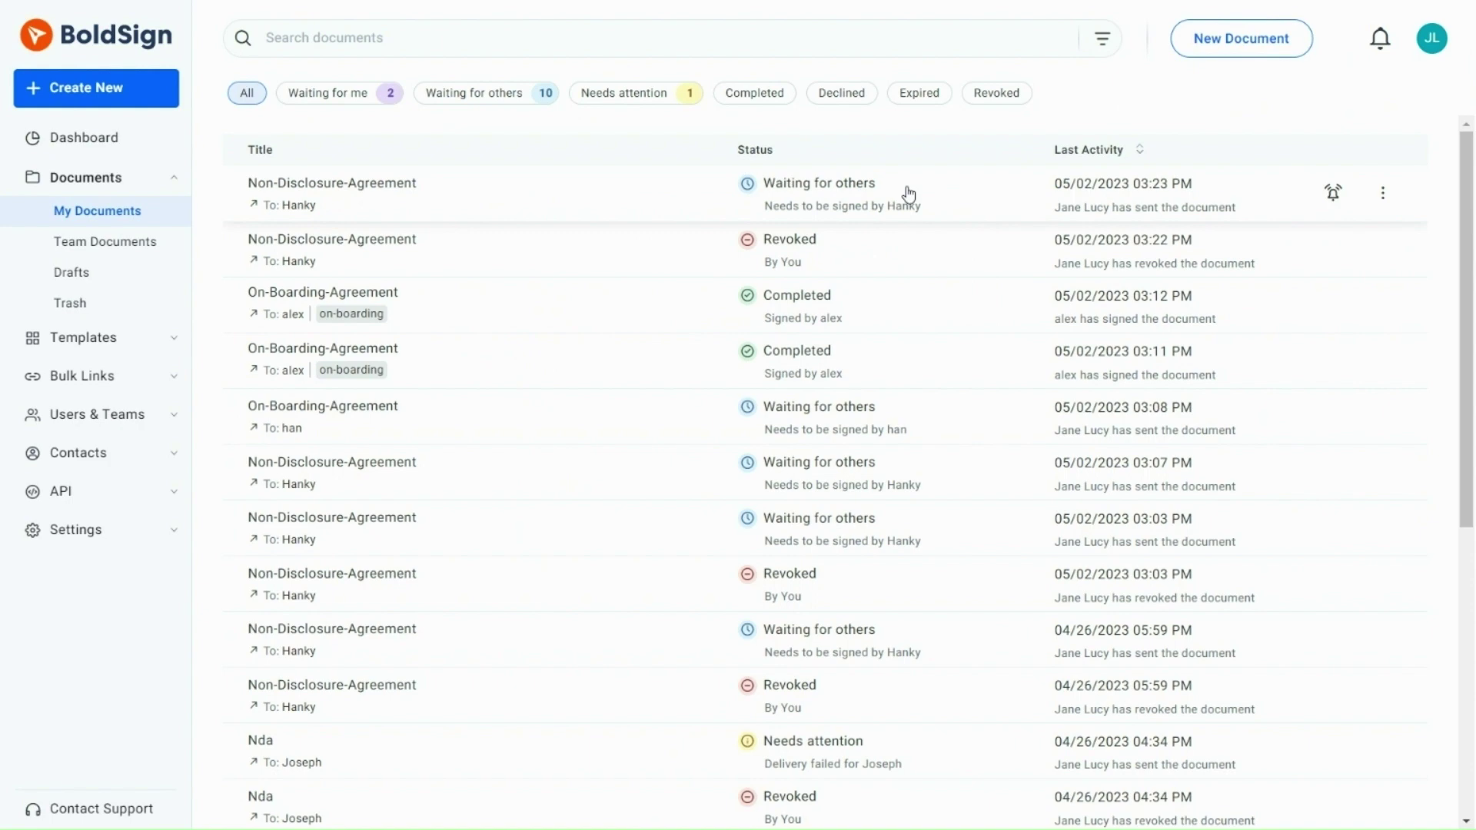
pyautogui.click(1382, 192)
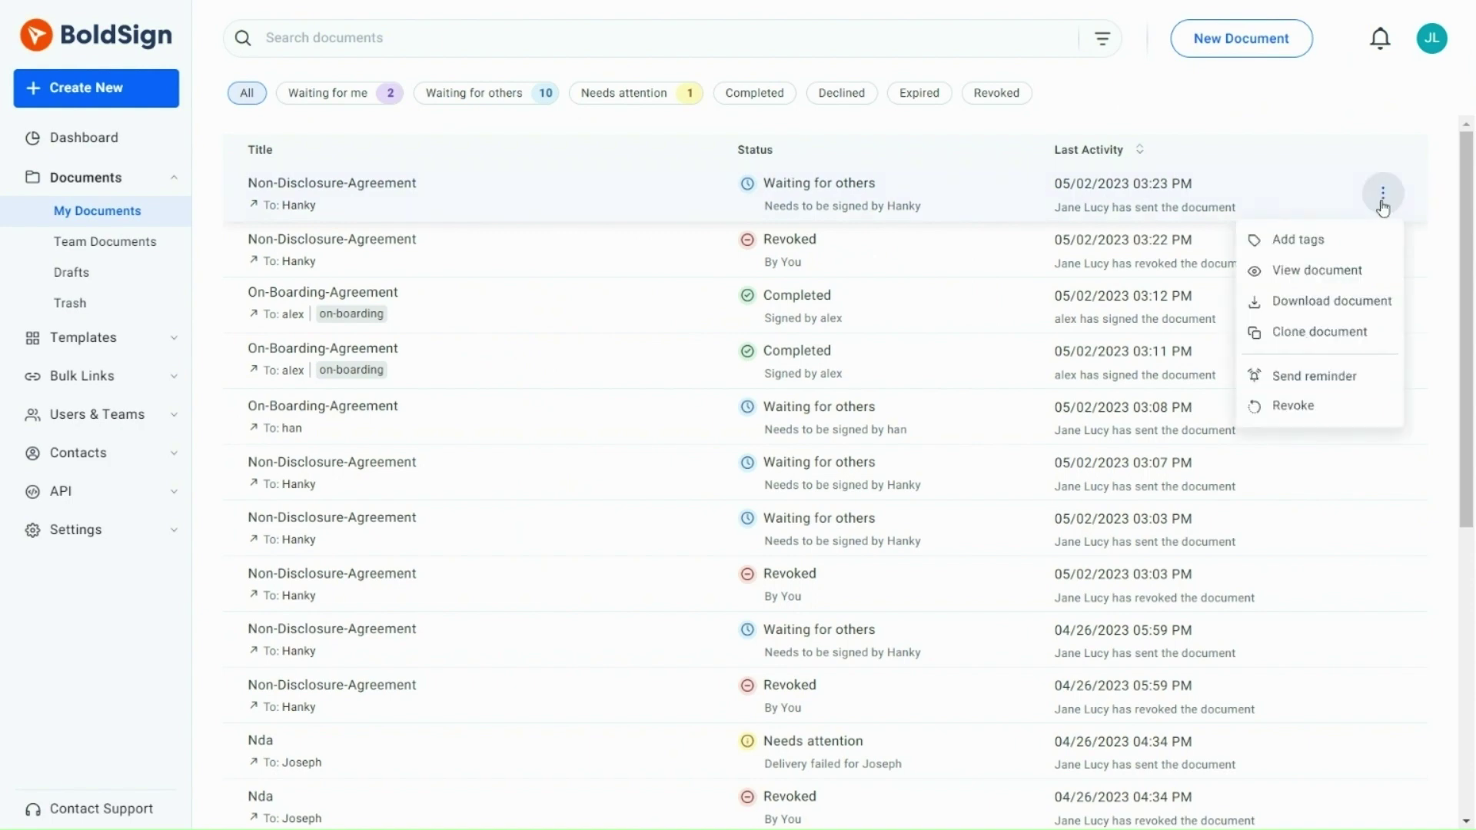
pyautogui.click(1305, 257)
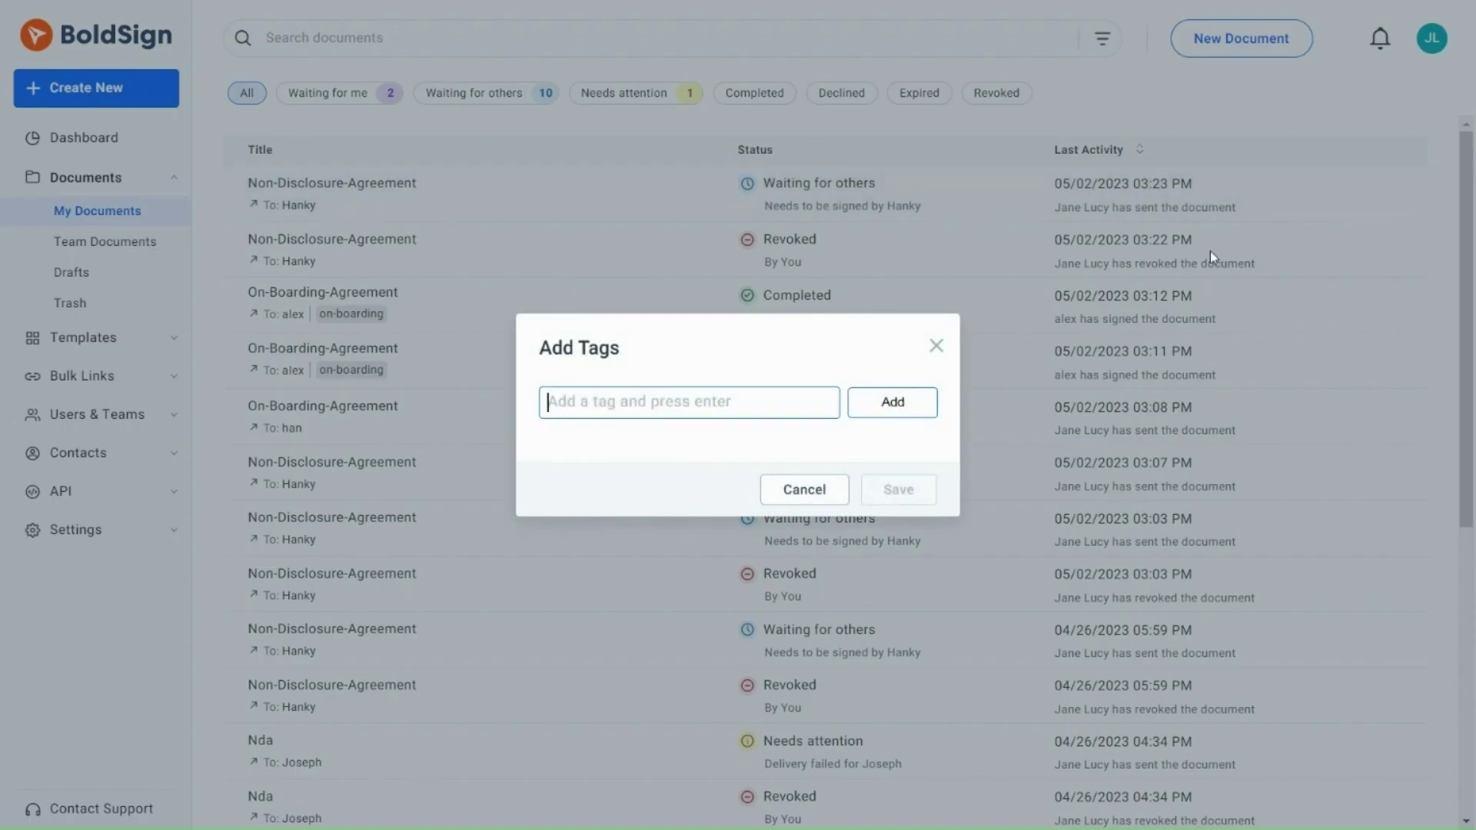
pyautogui.click(714, 396)
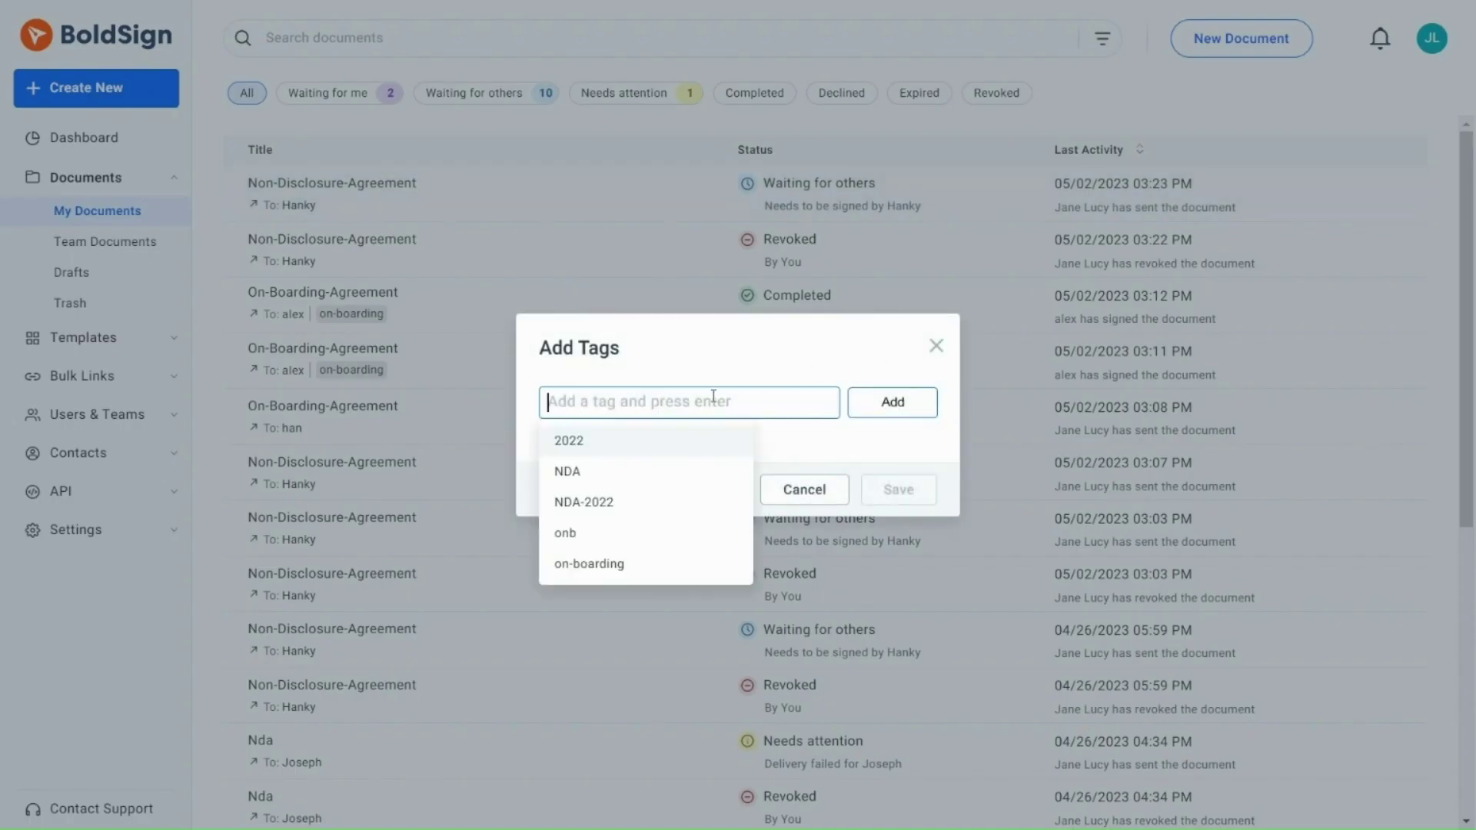
pyautogui.click(635, 473)
pyautogui.click(892, 407)
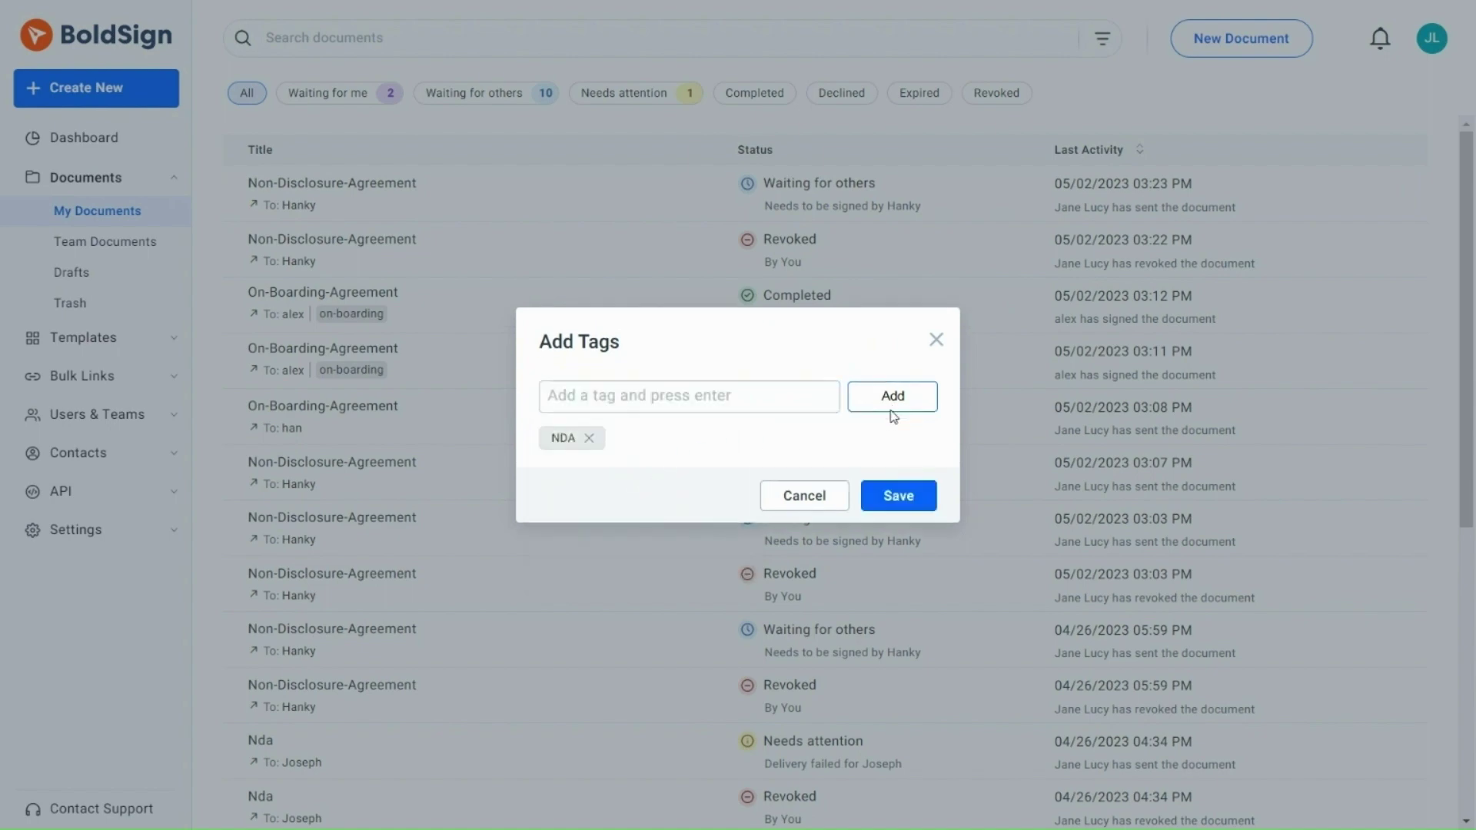
pyautogui.click(877, 500)
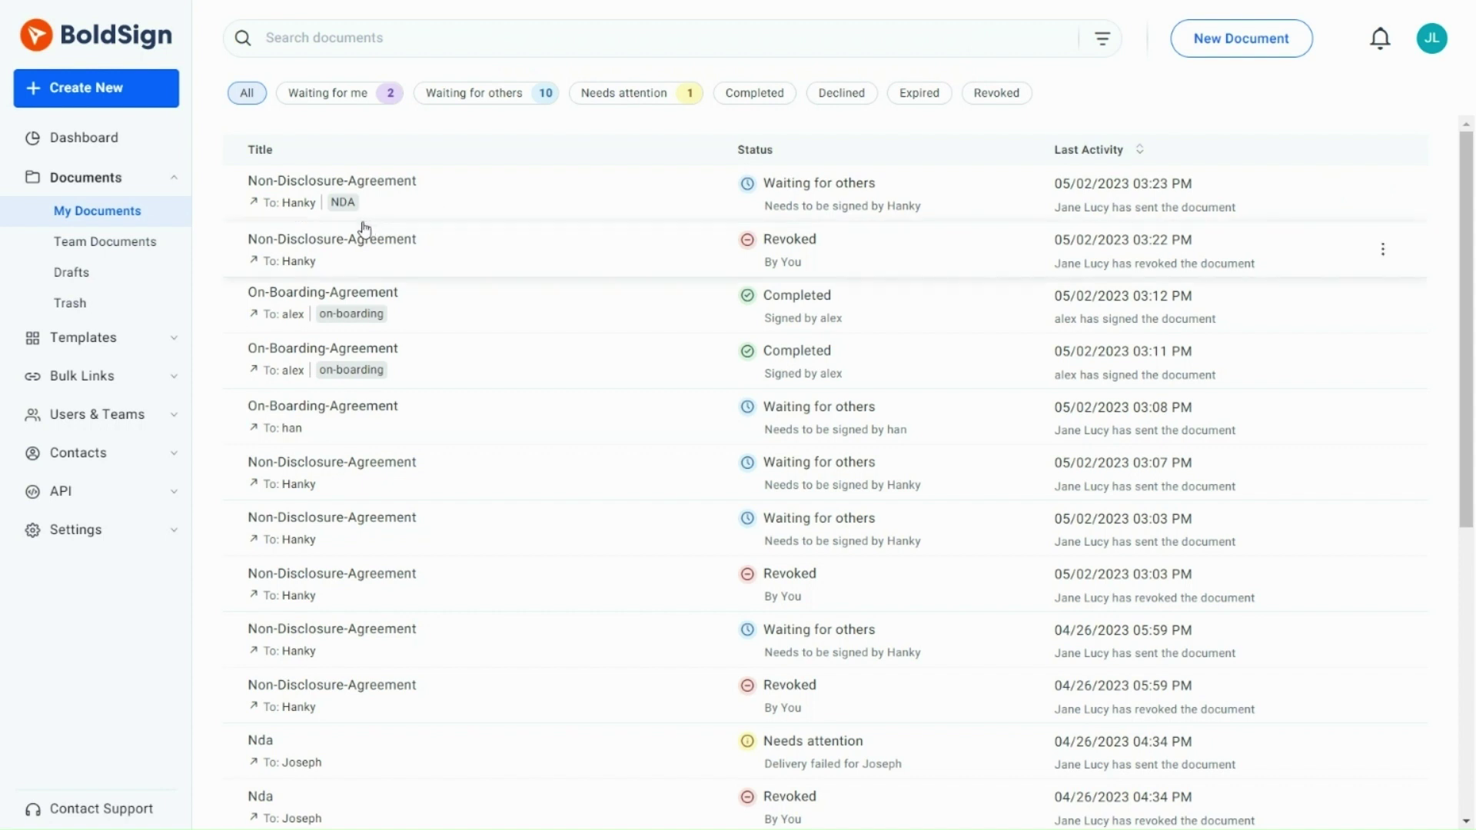
pyautogui.click(341, 205)
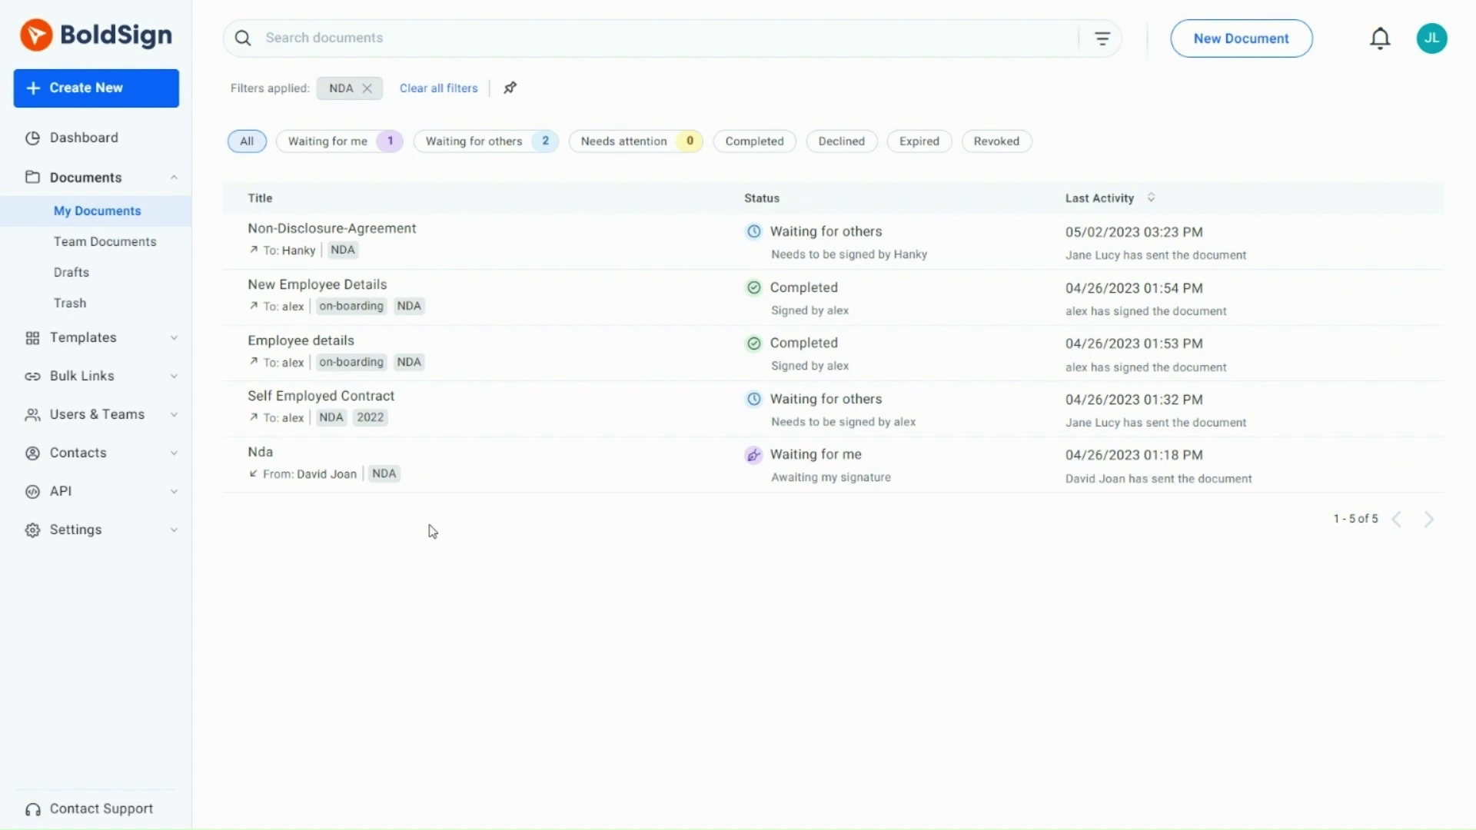
pyautogui.click(372, 419)
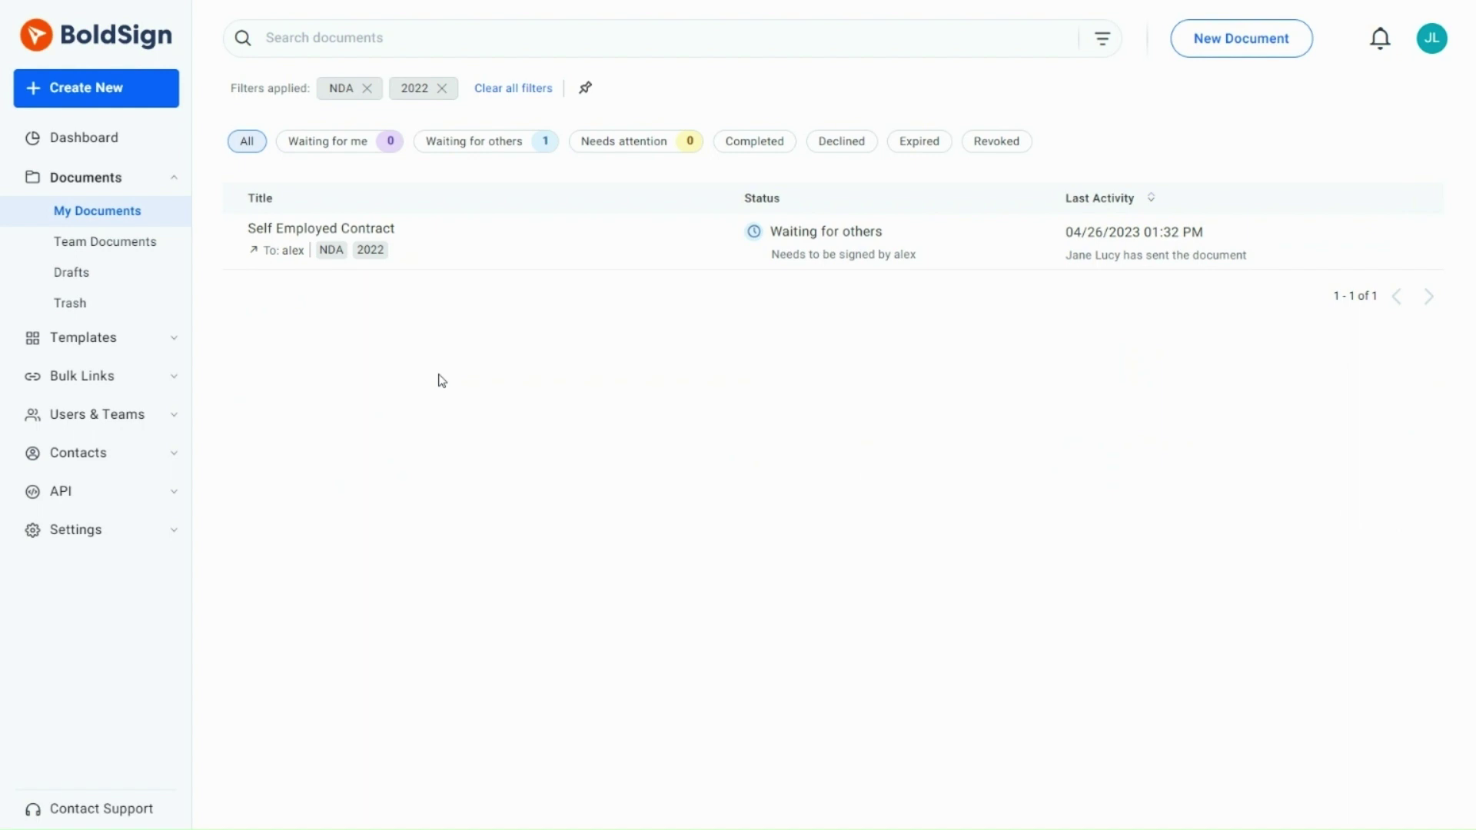
pyautogui.click(506, 90)
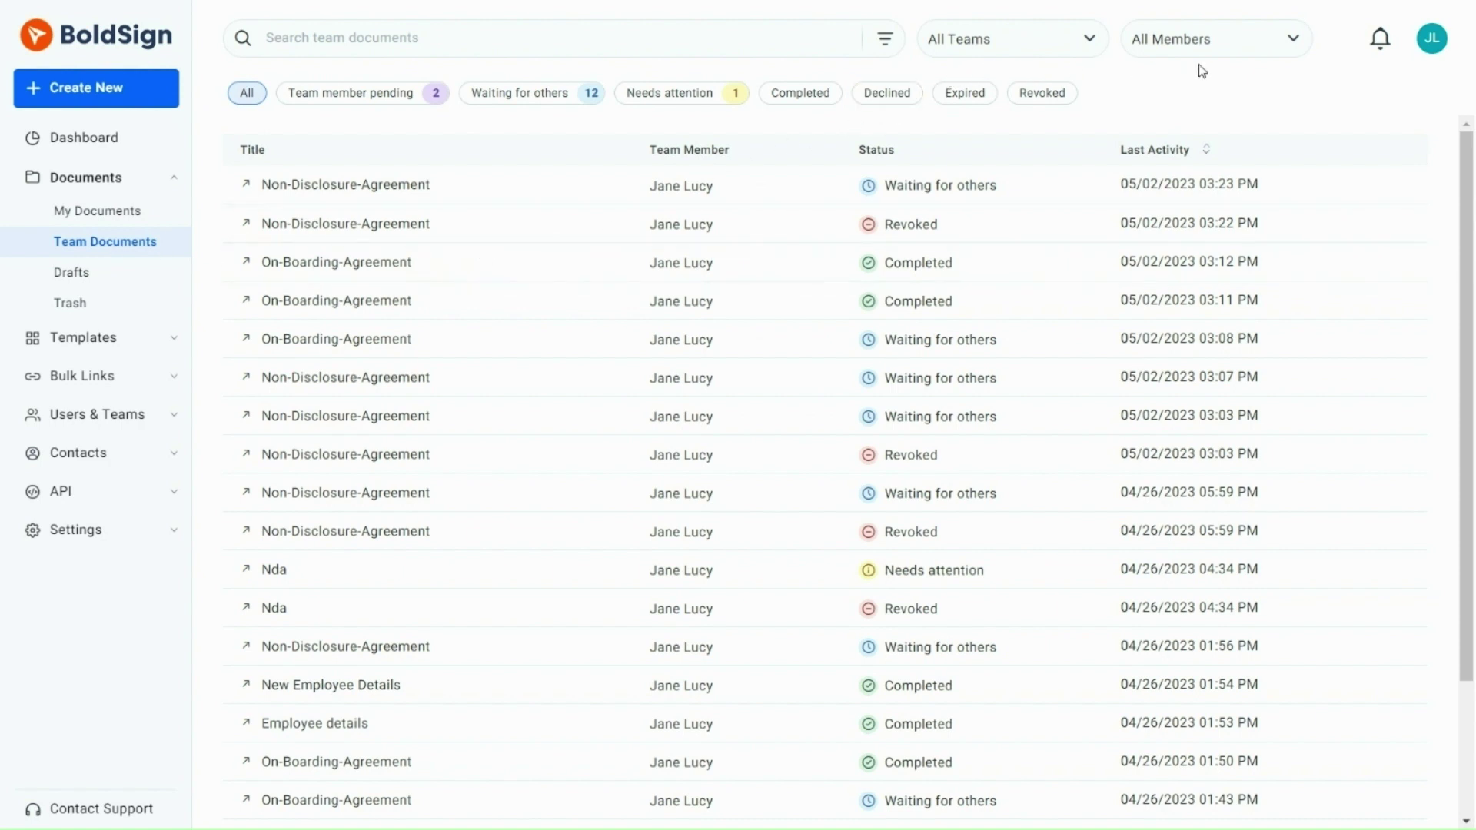
# - Check the All Teams and All Members dropdowns, keeping every team and member included
pyautogui.click(1091, 49)
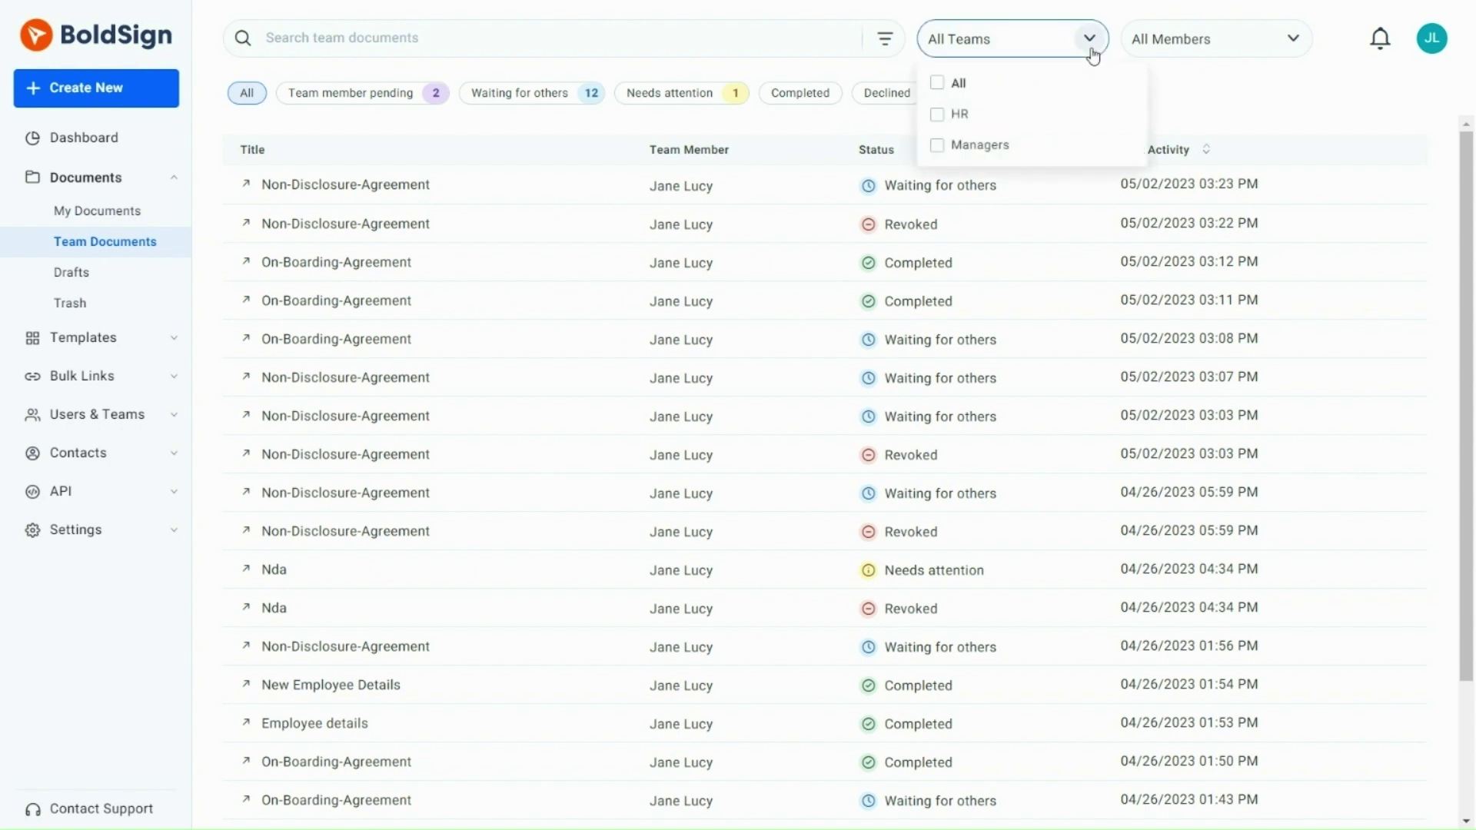
pyautogui.click(1168, 119)
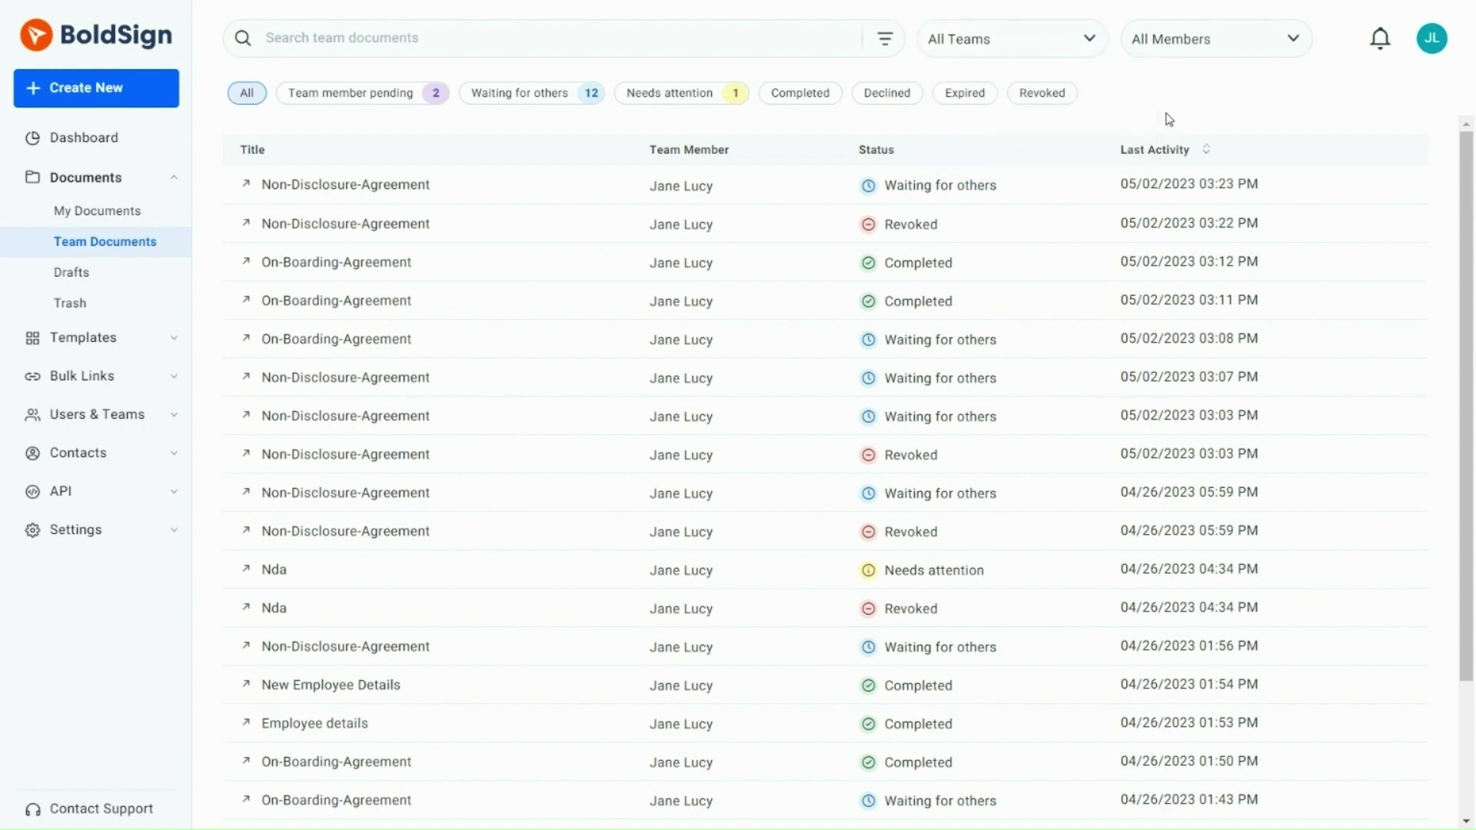
pyautogui.click(1289, 52)
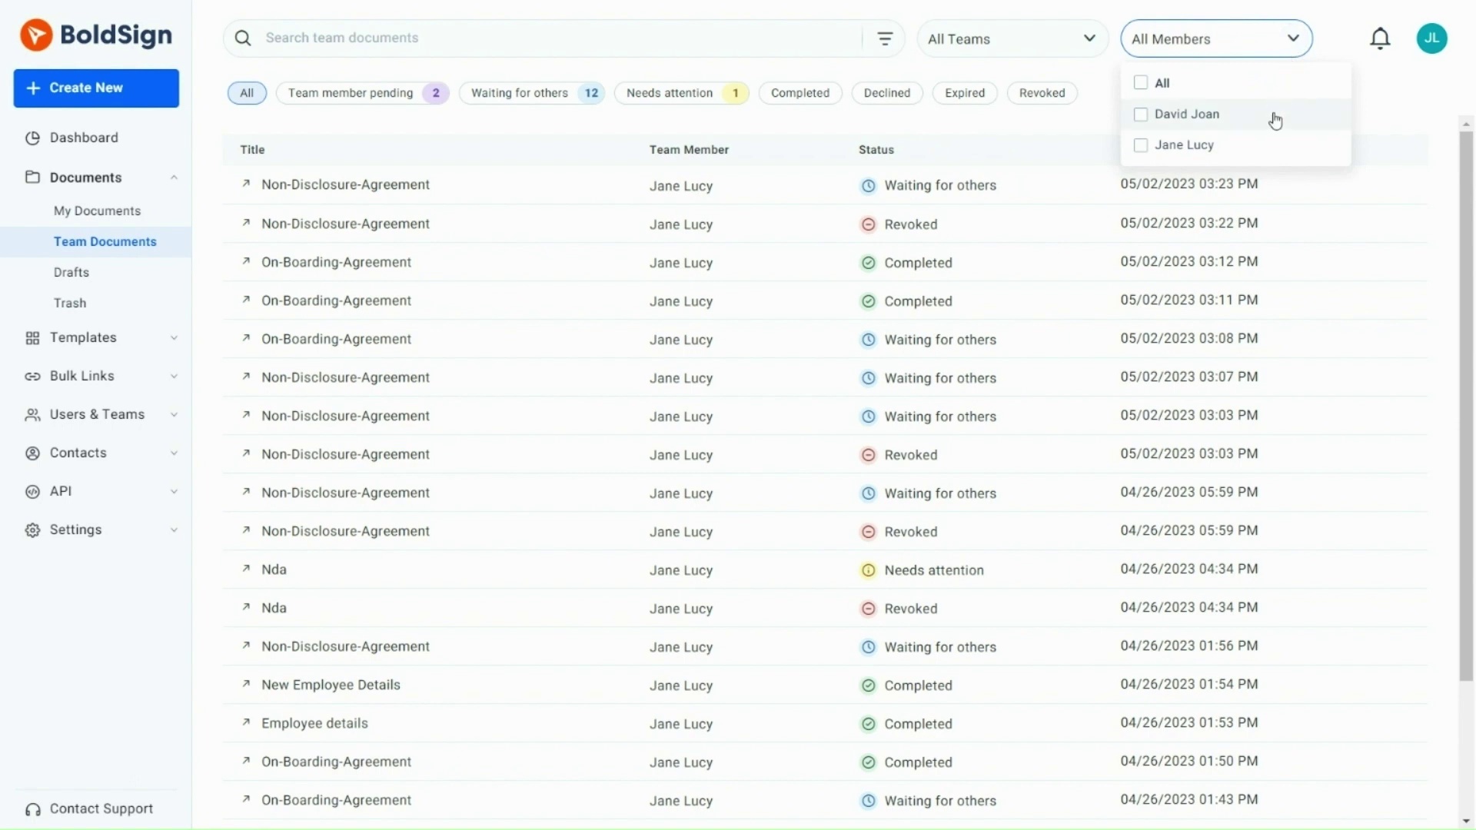
pyautogui.click(1371, 107)
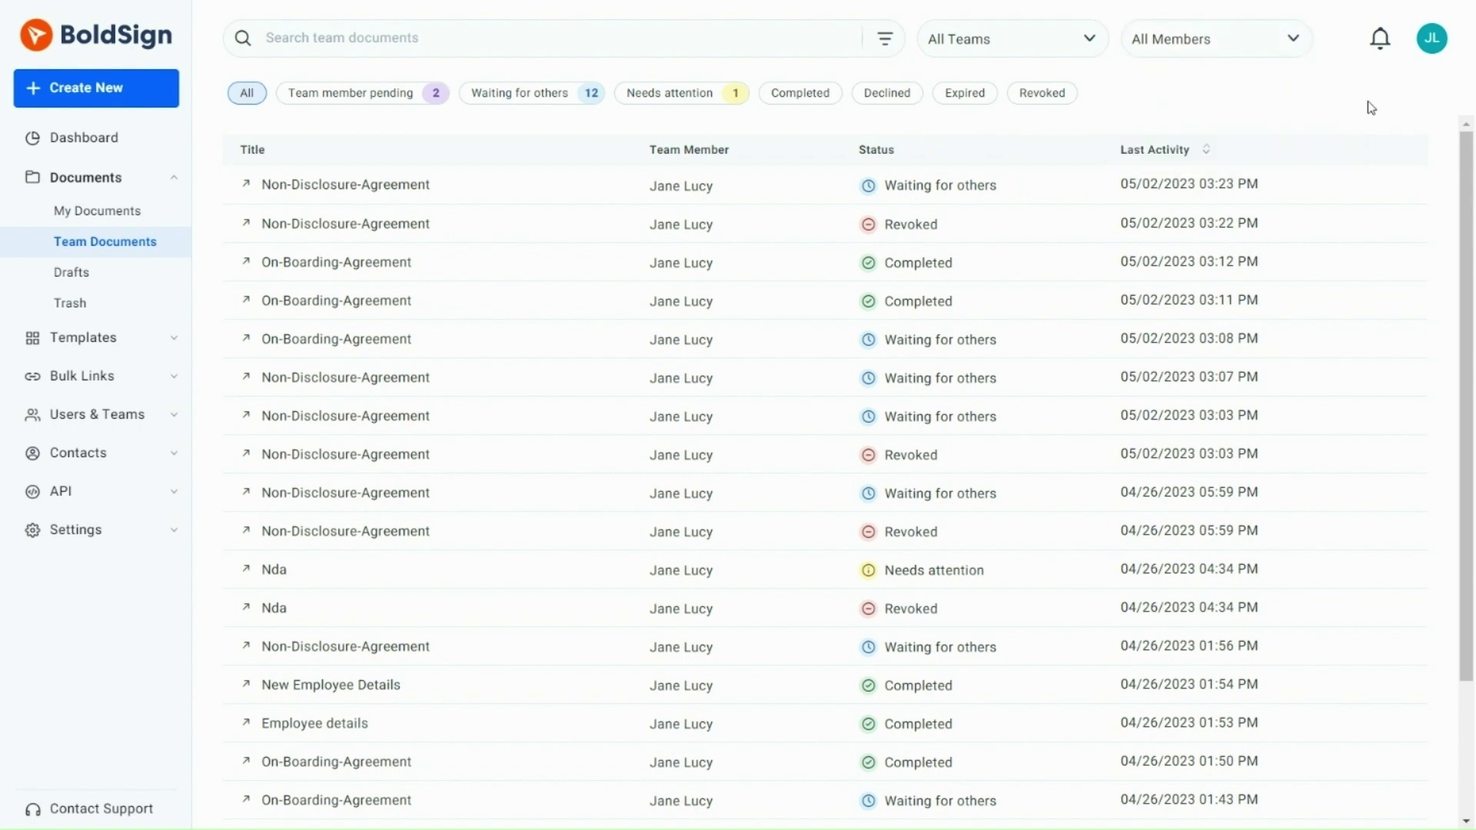